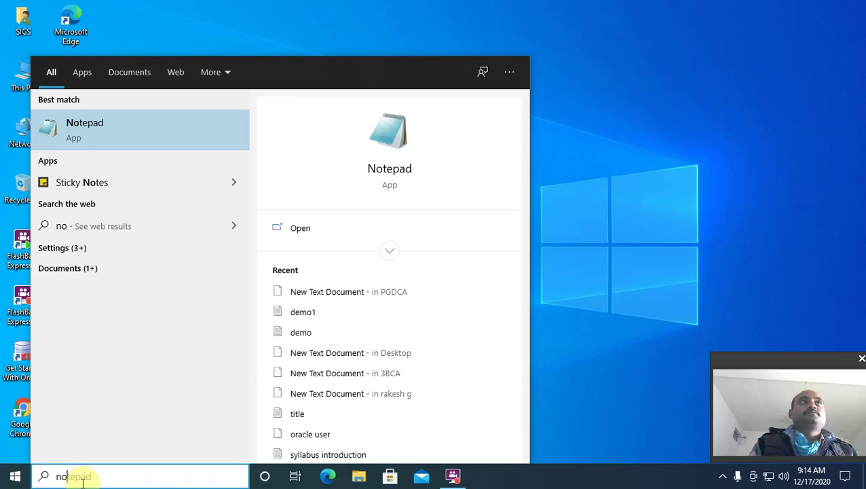
Step: Open Notepad and browse the commands it offers
{"action": "left_click", "coordinate": [95, 127]}
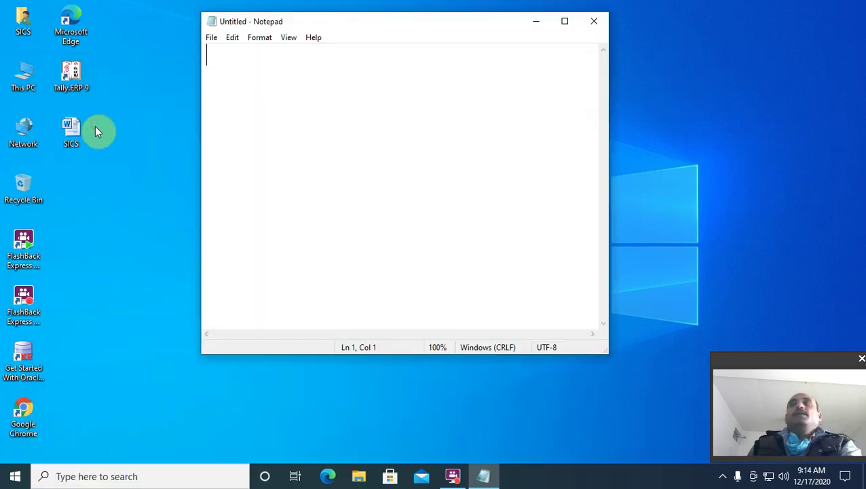
{"action": "left_click", "coordinate": [211, 41]}
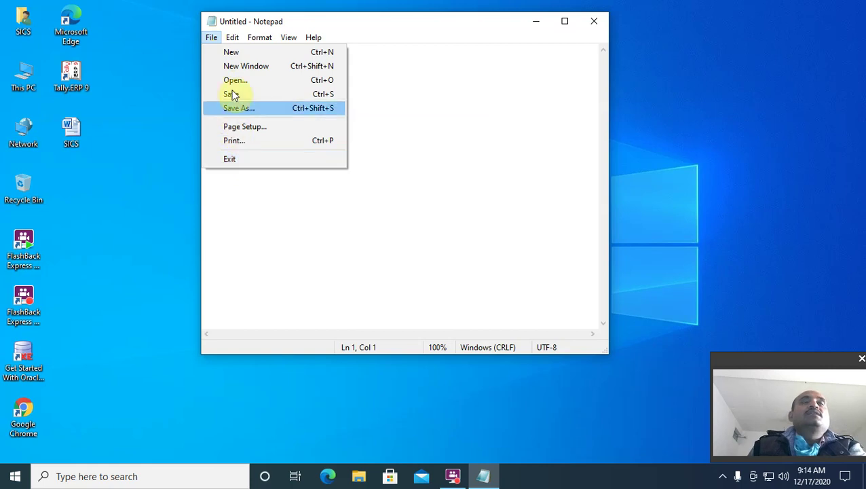
{"action": "mouse_move", "coordinate": [231, 39]}
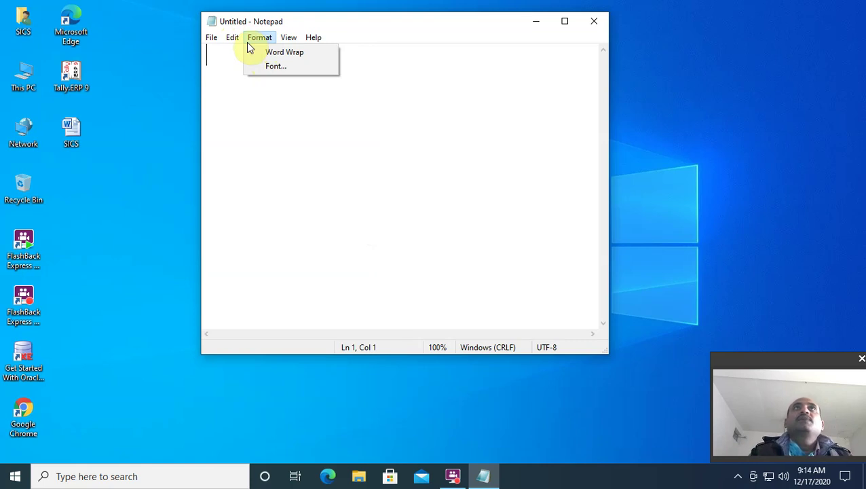
{"action": "mouse_move", "coordinate": [312, 37]}
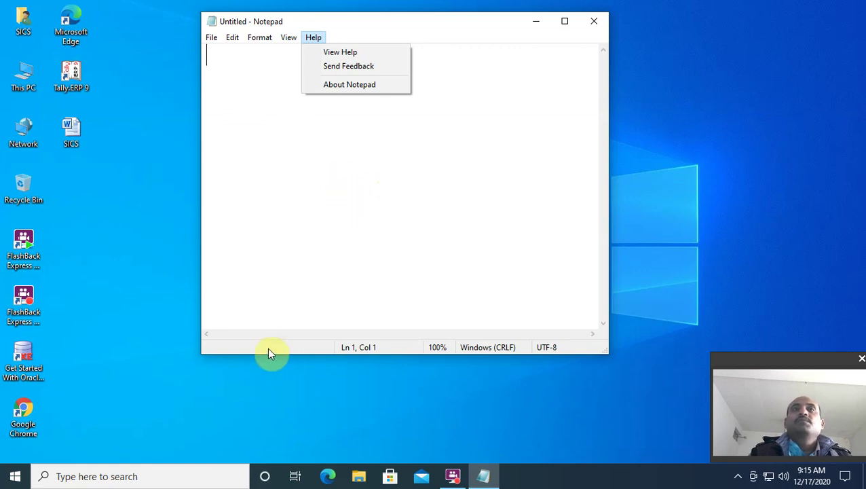
{"action": "left_click", "coordinate": [241, 87]}
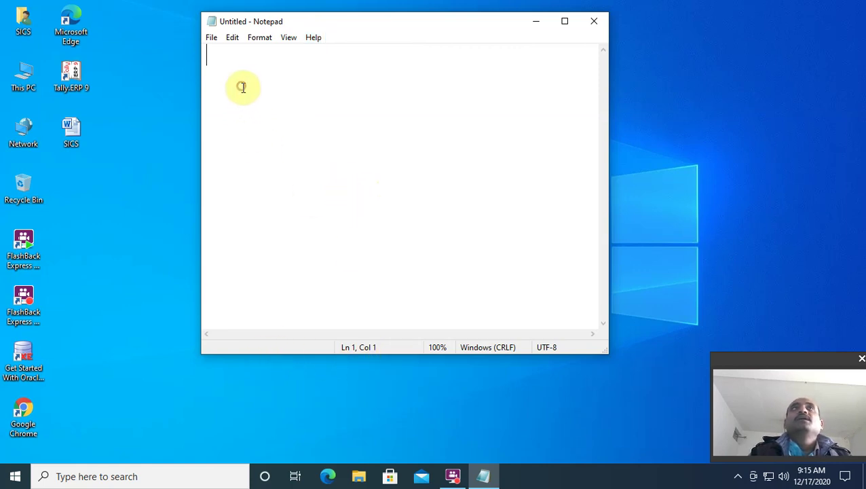
Step: Insert two blank lines in the empty document and write SICS on the third line
{"action": "key", "text": "Return"}
{"action": "key", "text": "Return"}
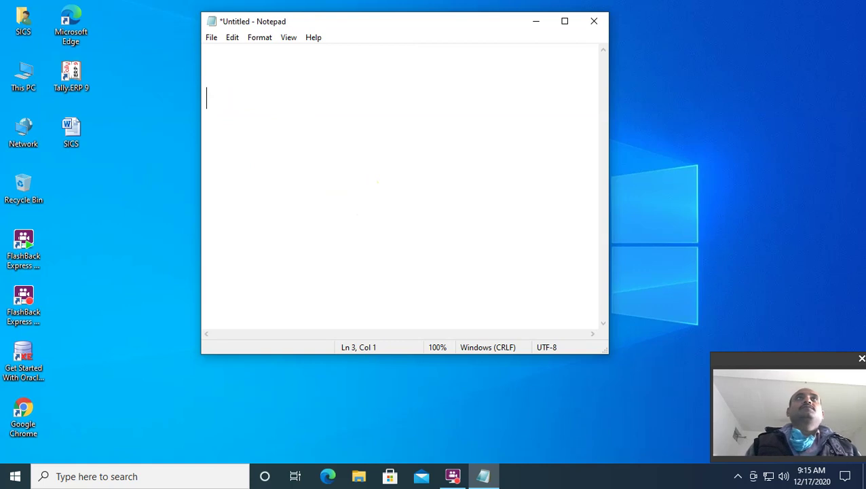
{"action": "left_click", "coordinate": [564, 21]}
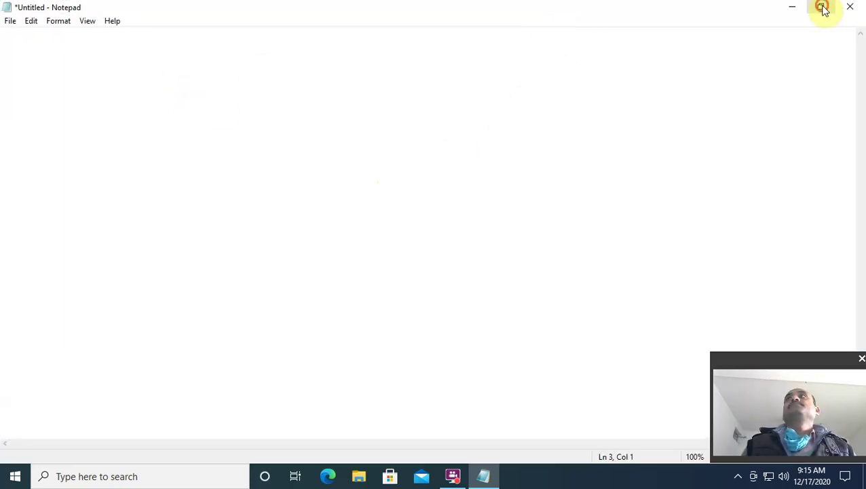
{"action": "left_click", "coordinate": [821, 8]}
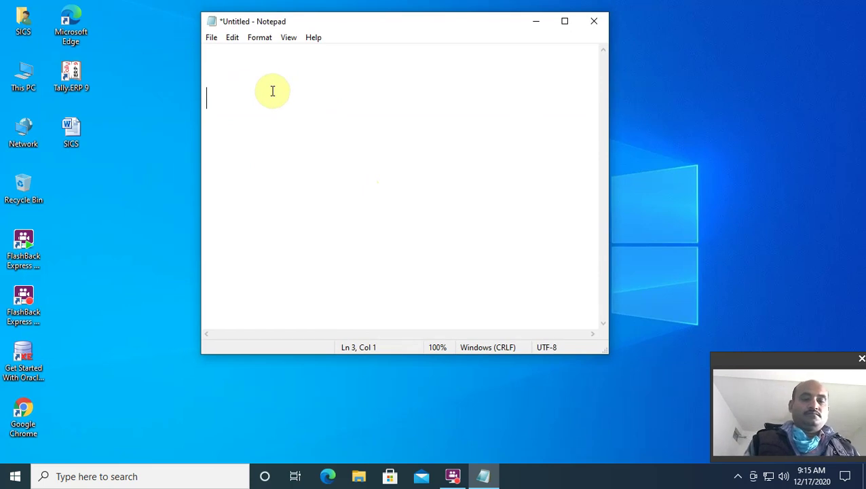
{"action": "type", "text": "SICS"}
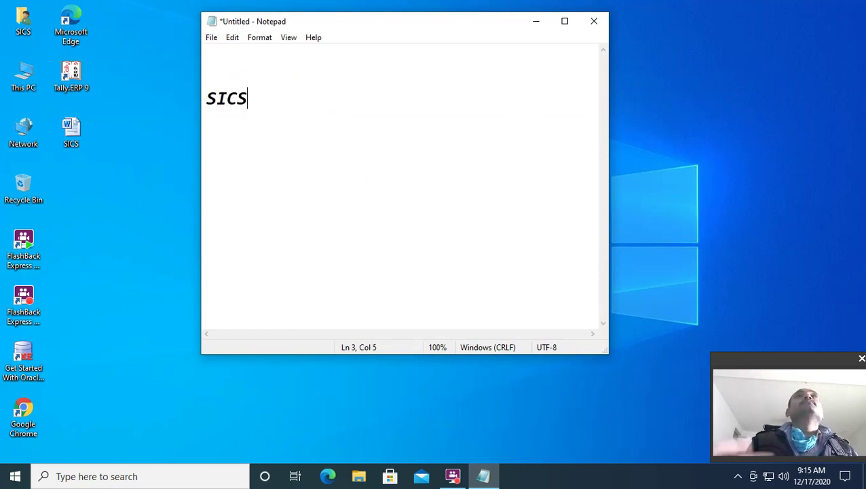
Step: Move the text cursor back to the start of SICS and forward through the word again
{"action": "key", "text": "Left"}
{"action": "key", "text": "Left"}
{"action": "key", "text": "Left"}
{"action": "key", "text": "Left"}
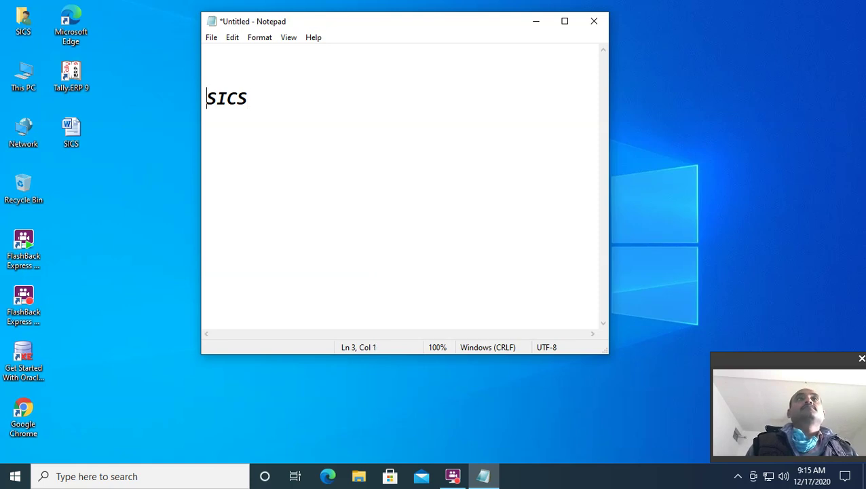
{"action": "key", "text": "Right"}
{"action": "key", "text": "Right"}
{"action": "key", "text": "Right"}
{"action": "key", "text": "Right"}
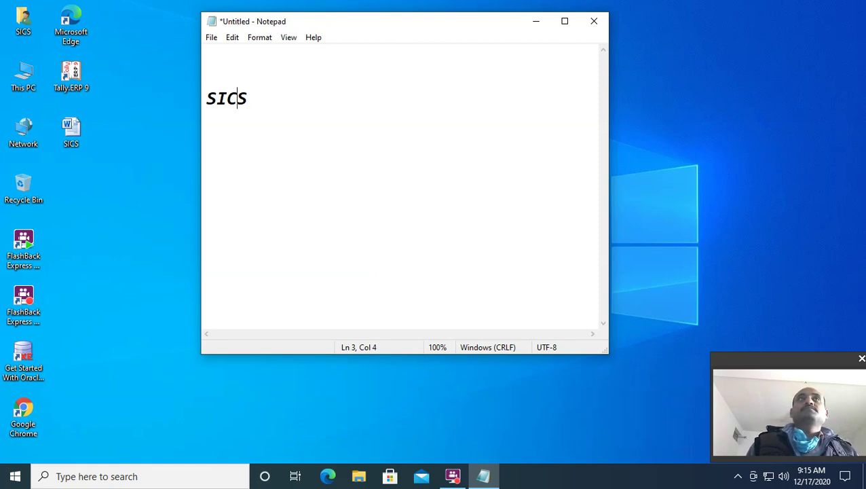
Step: Copy the word SICS on the third line
{"action": "left_click_drag", "start_coordinate": [208, 99], "coordinate": [252, 99]}
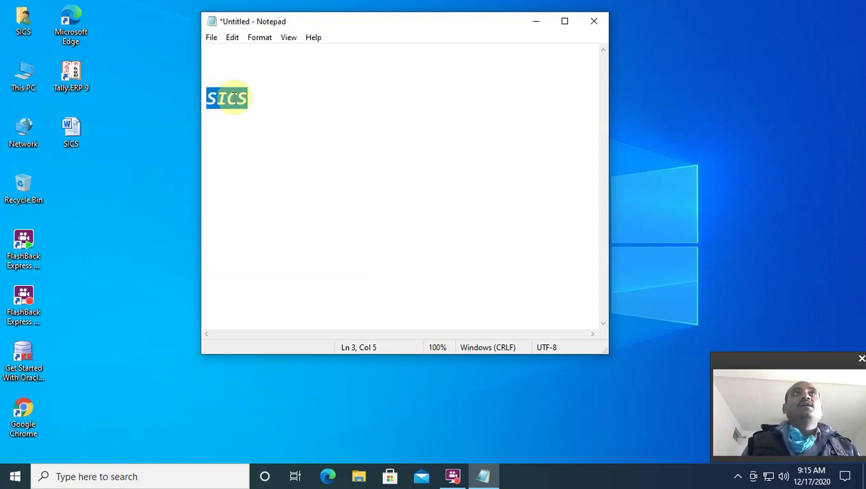
{"action": "left_click", "coordinate": [232, 38]}
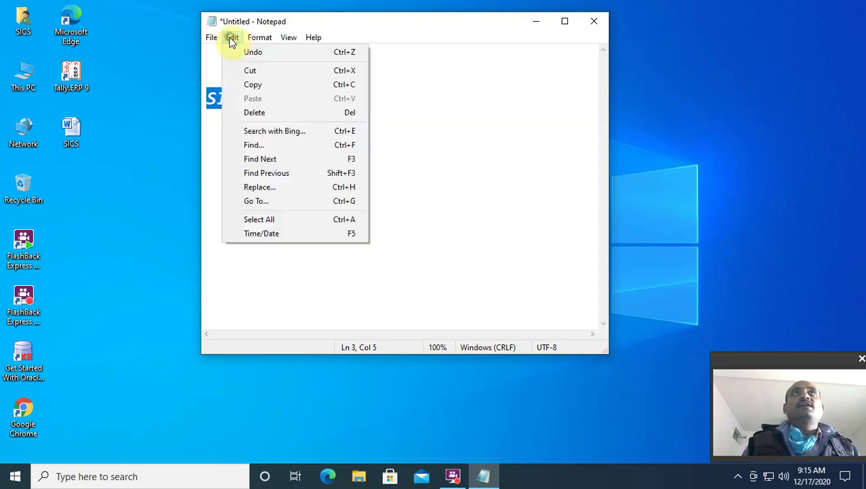
{"action": "left_click", "coordinate": [254, 85]}
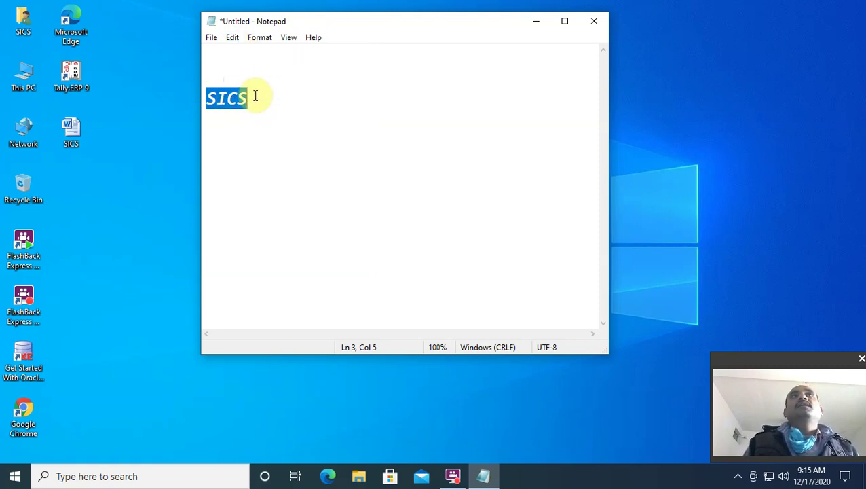
Step: Add a space after SICS and paste the copied word fourteen times on the same line without separators
{"action": "left_click", "coordinate": [254, 94]}
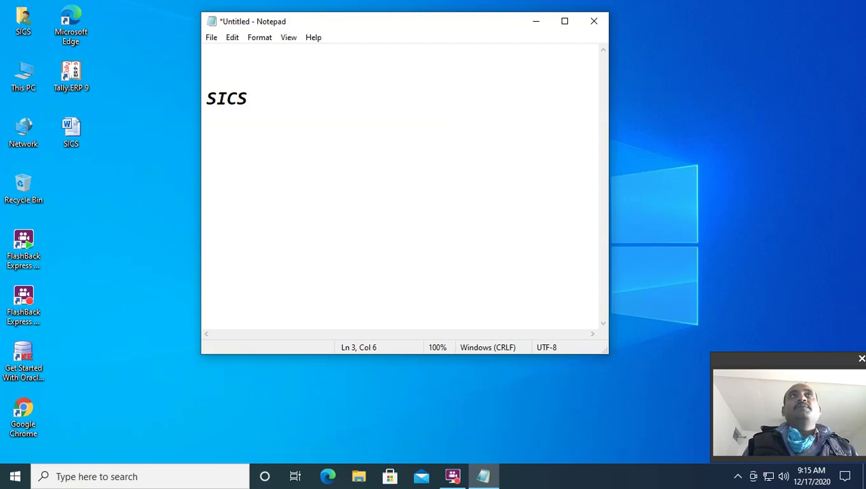
{"action": "left_click", "coordinate": [232, 37]}
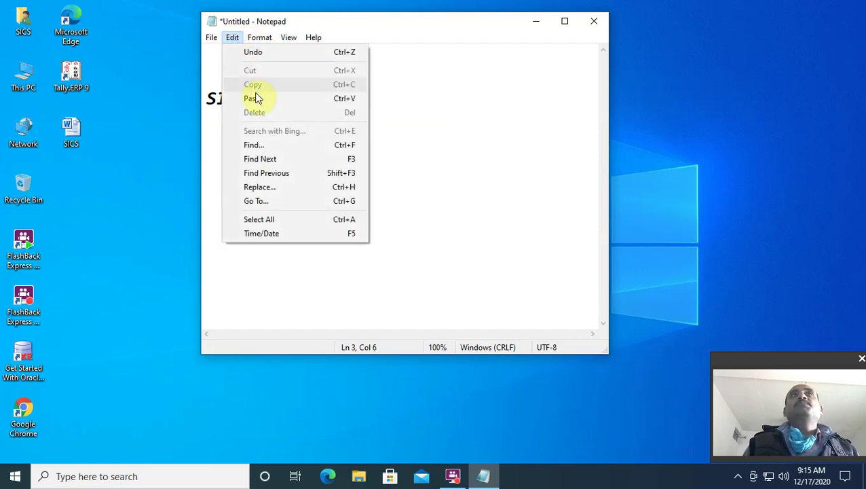
{"action": "left_click", "coordinate": [401, 111]}
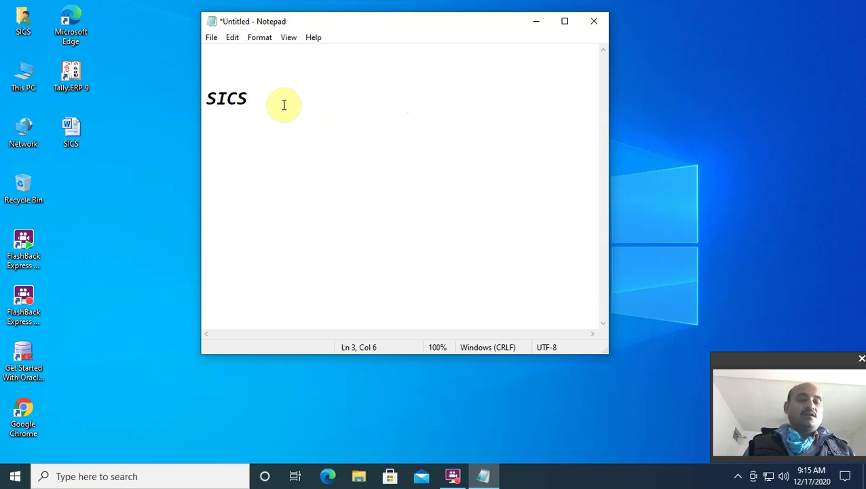
{"action": "key", "text": "ctrl+v"}
{"action": "key", "text": "ctrl+v"}
{"action": "key", "text": "ctrl+v"}
{"action": "key", "text": "ctrl+v"}
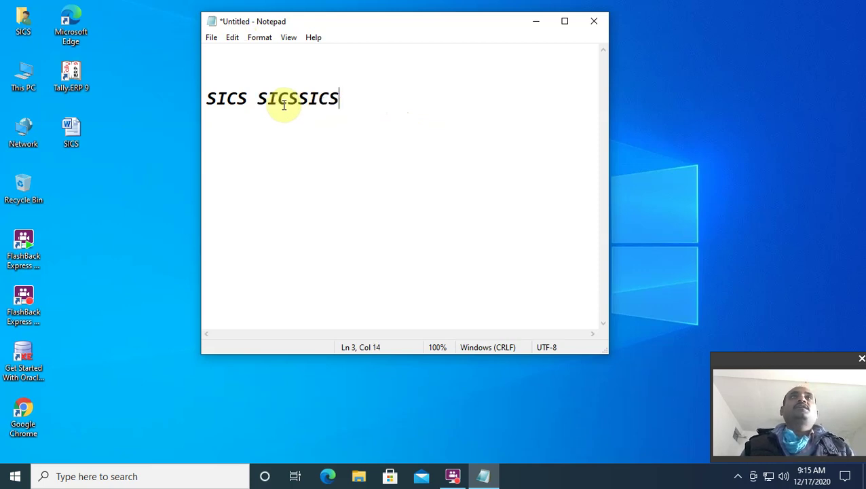
{"action": "key", "text": "ctrl+v"}
{"action": "key", "text": "ctrl+v"}
{"action": "key", "text": "ctrl+v"}
{"action": "key", "text": "ctrl+v"}
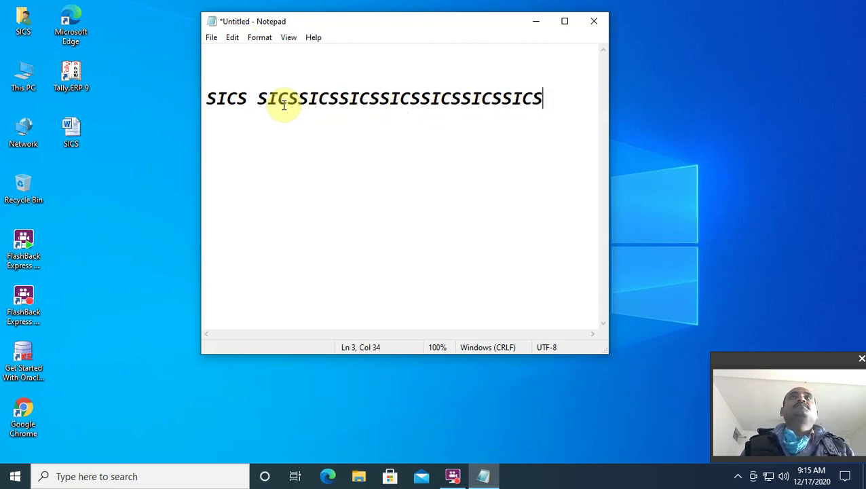
{"action": "key", "text": "ctrl+v"}
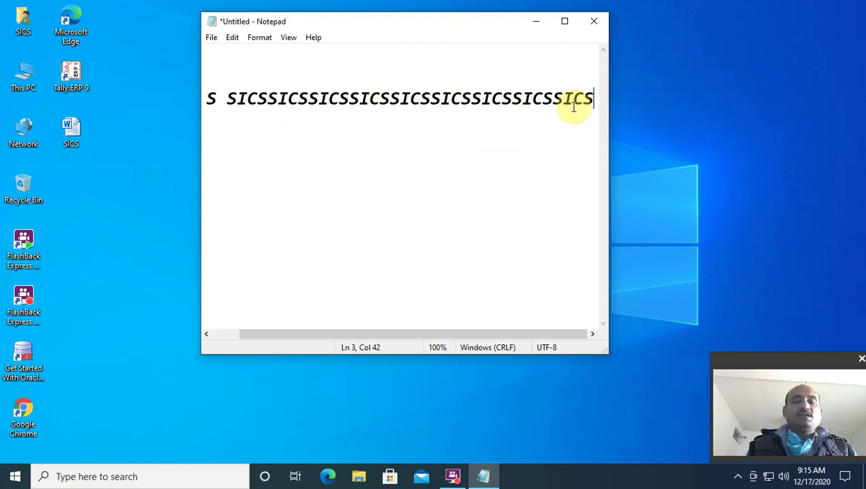
{"action": "type", "text": "SICSSICSSICSSICSSICS"}
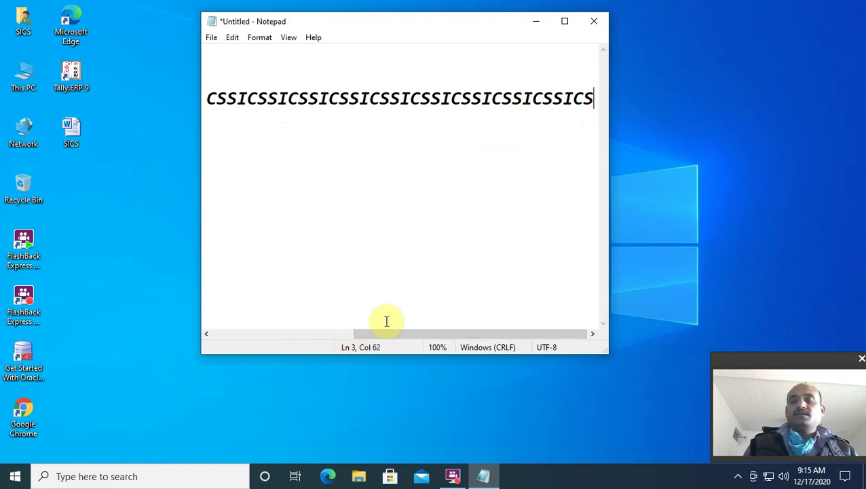
Step: Turn on Word Wrap and compare how the long line wraps in the maximized and the restored window
{"action": "left_click_drag", "start_coordinate": [392, 338], "coordinate": [237, 343]}
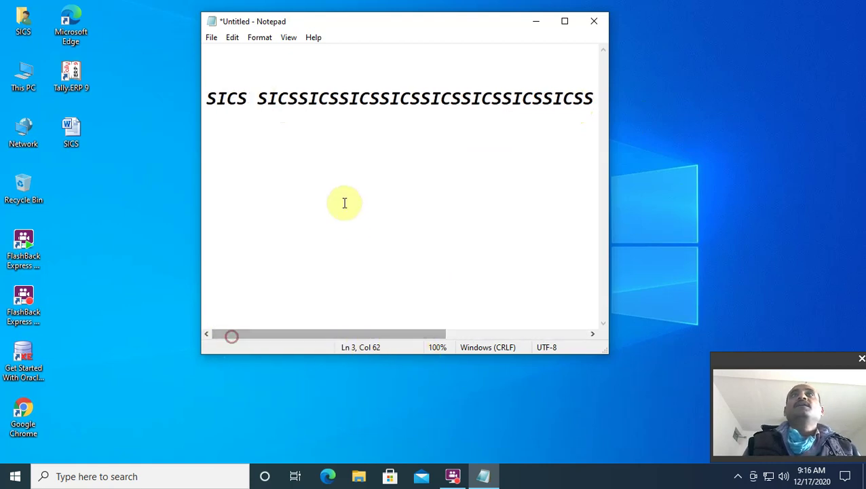
{"action": "left_click", "coordinate": [258, 100]}
{"action": "left_click", "coordinate": [253, 37]}
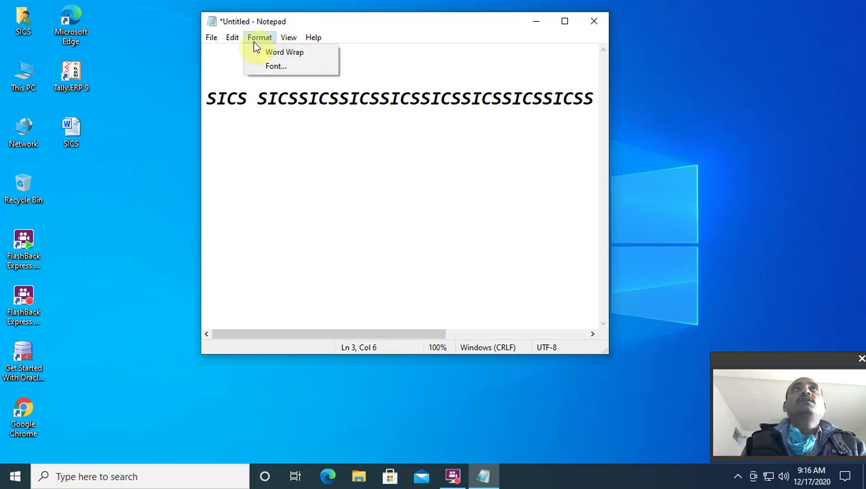
{"action": "left_click", "coordinate": [262, 53]}
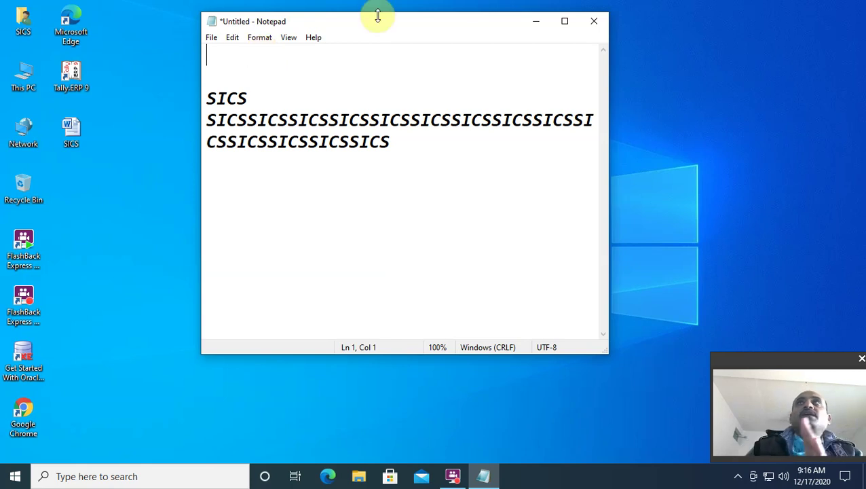
{"action": "left_click", "coordinate": [565, 23]}
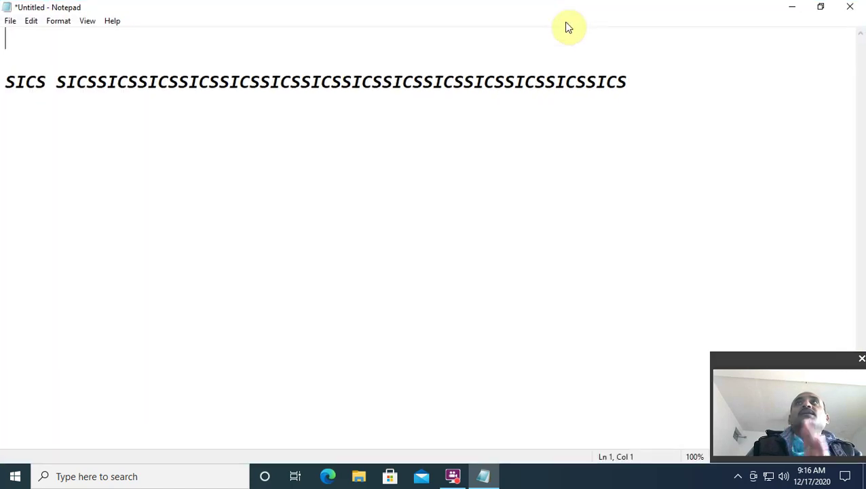
{"action": "left_click", "coordinate": [820, 10]}
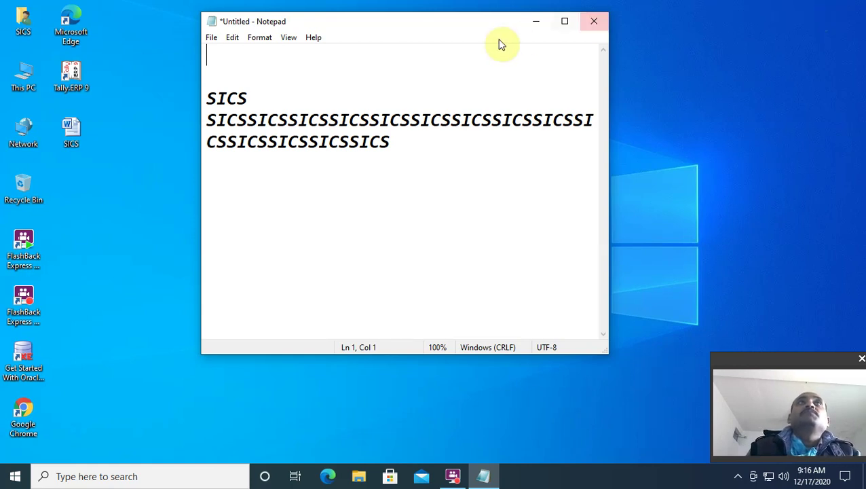
Step: Turn Word Wrap off to view the long unwrapped line, and turn it back on
{"action": "left_click", "coordinate": [258, 39]}
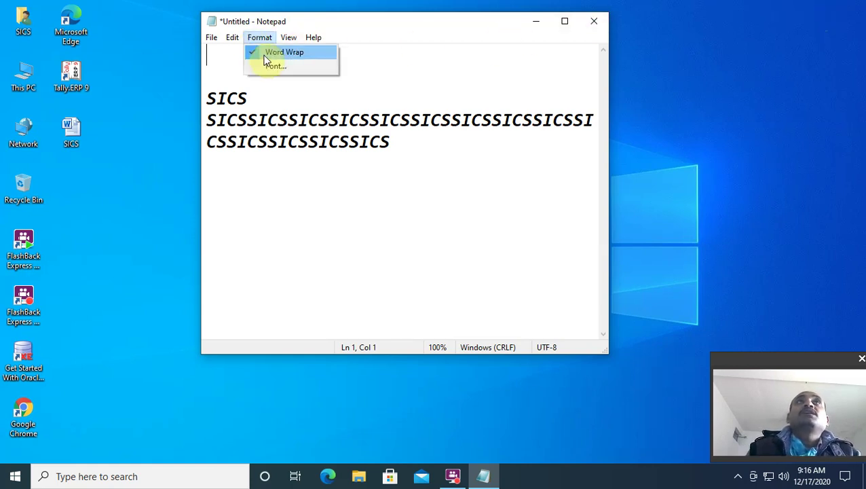
{"action": "left_click", "coordinate": [264, 53]}
{"action": "left_click_drag", "start_coordinate": [339, 335], "coordinate": [363, 330]}
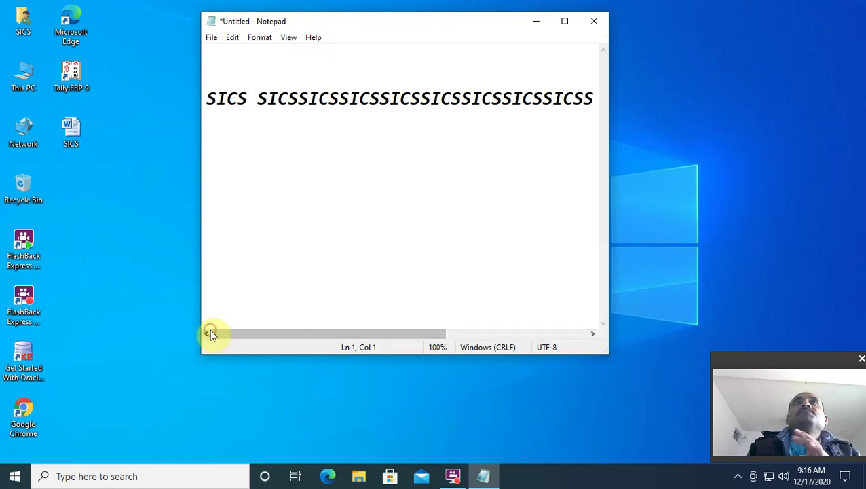
{"action": "left_click", "coordinate": [258, 38]}
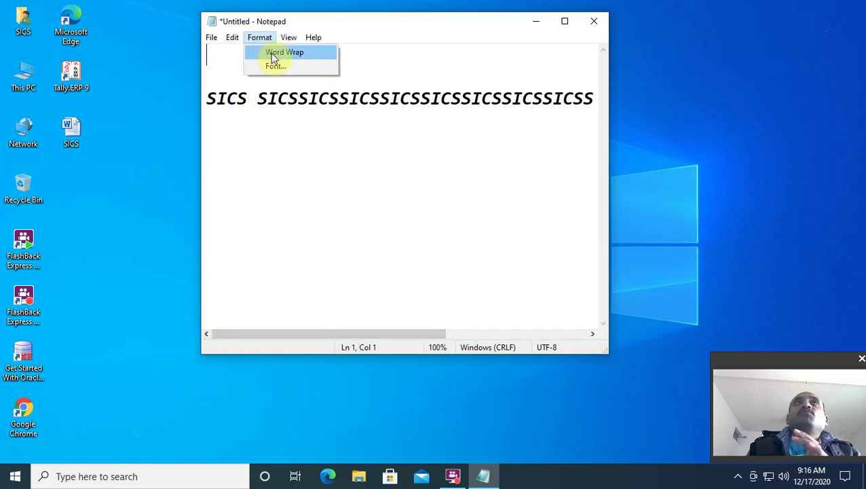
{"action": "left_click", "coordinate": [274, 54]}
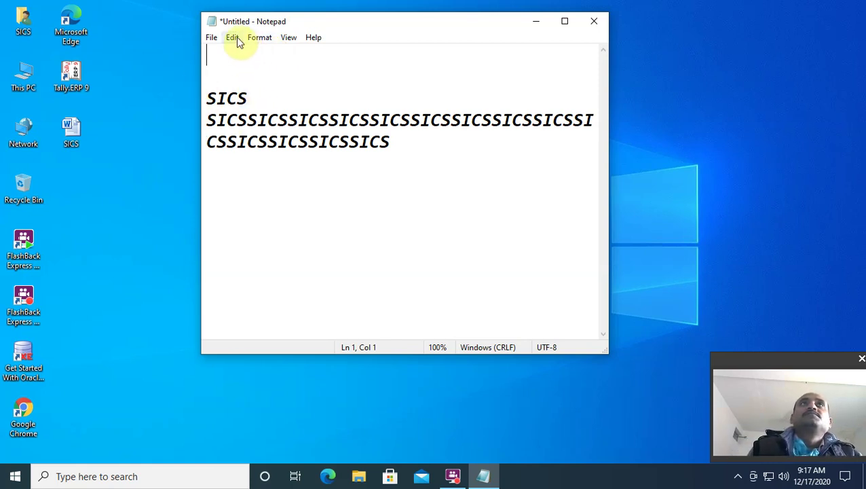
Step: With Word Wrap off, delete the space after the first SICS, and turn Word Wrap on again
{"action": "left_click", "coordinate": [252, 40]}
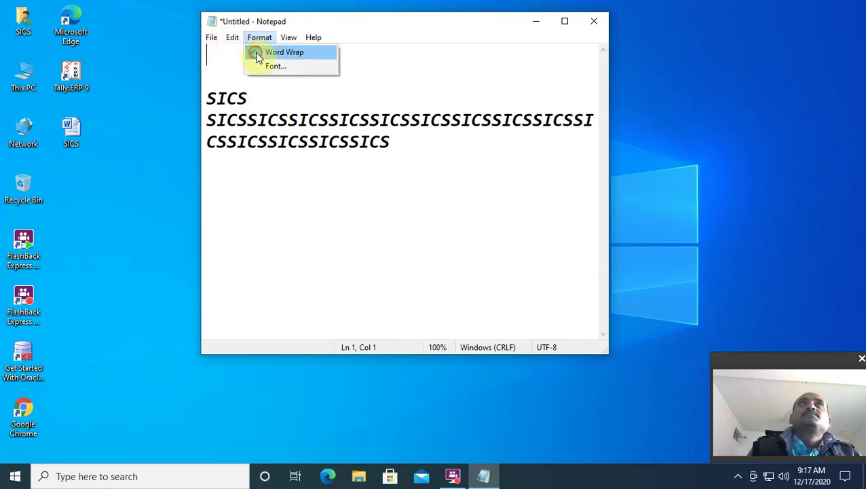
{"action": "left_click", "coordinate": [258, 52]}
{"action": "left_click", "coordinate": [258, 98]}
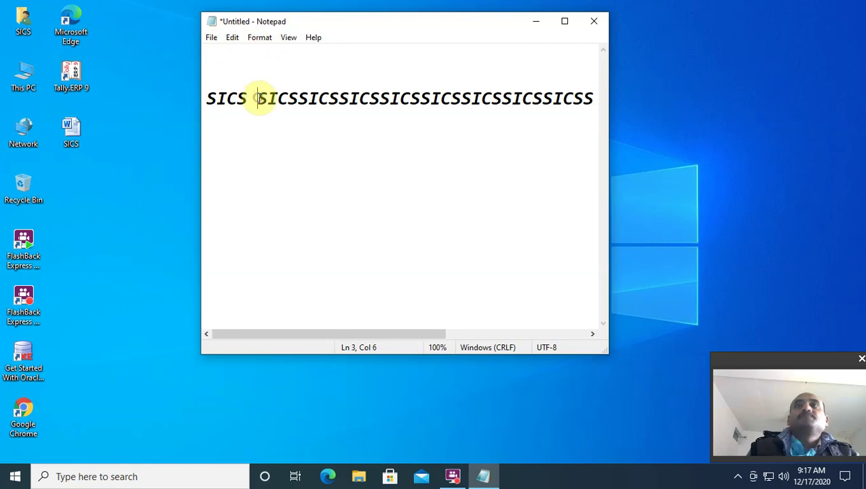
{"action": "key", "text": "BackSpace"}
{"action": "left_click", "coordinate": [261, 37]}
{"action": "left_click", "coordinate": [266, 53]}
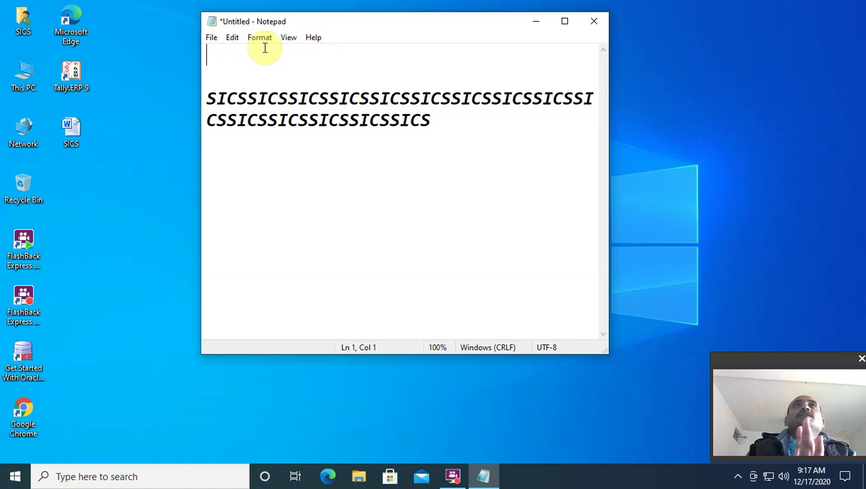
Step: Turn off Word Wrap and reinsert the space after the first SICS
{"action": "left_click", "coordinate": [259, 37]}
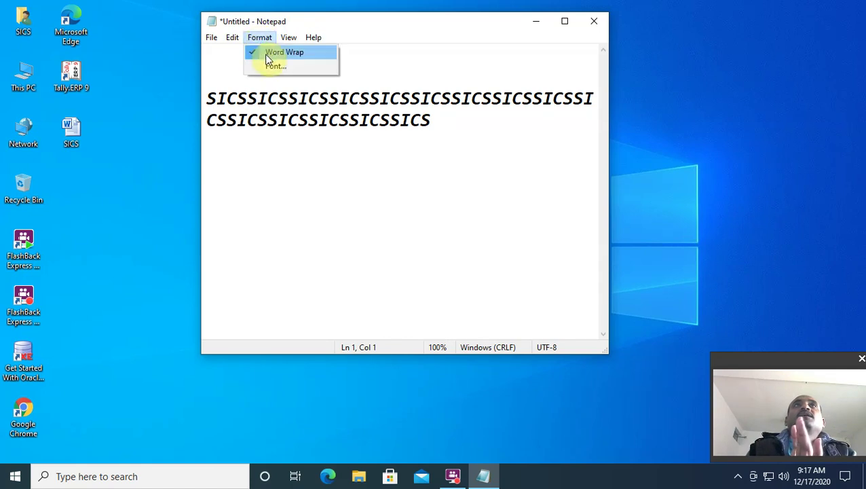
{"action": "left_click", "coordinate": [266, 54]}
{"action": "left_click", "coordinate": [250, 99]}
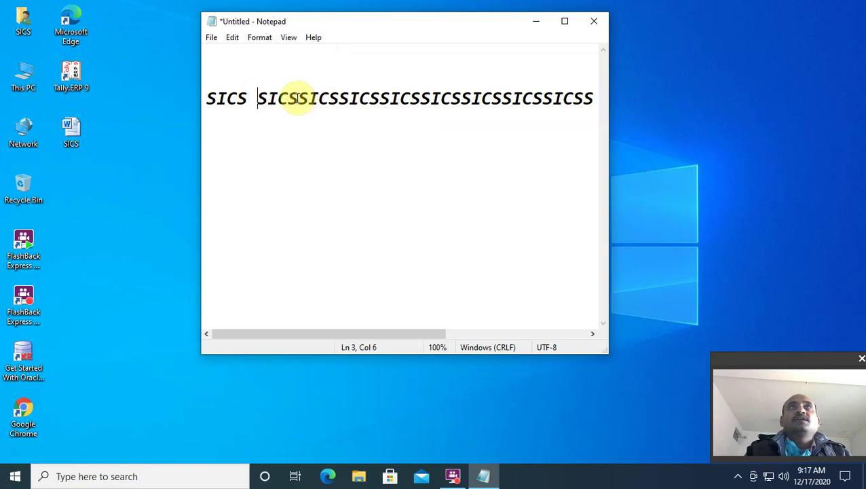
Step: Insert another SICS and a space before the long unbroken word, and turn Word Wrap on
{"action": "type", "text": "SICS"}
{"action": "left_click", "coordinate": [261, 38]}
{"action": "left_click", "coordinate": [269, 53]}
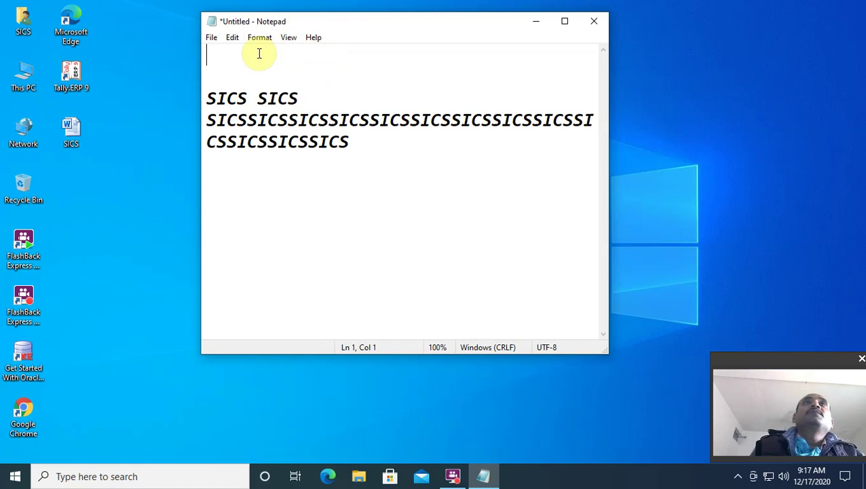
{"action": "left_click", "coordinate": [257, 38]}
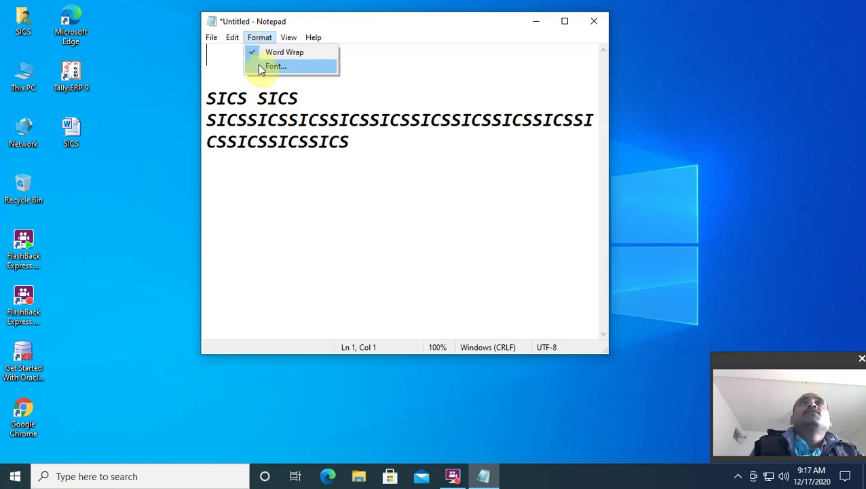
{"action": "left_click", "coordinate": [270, 69]}
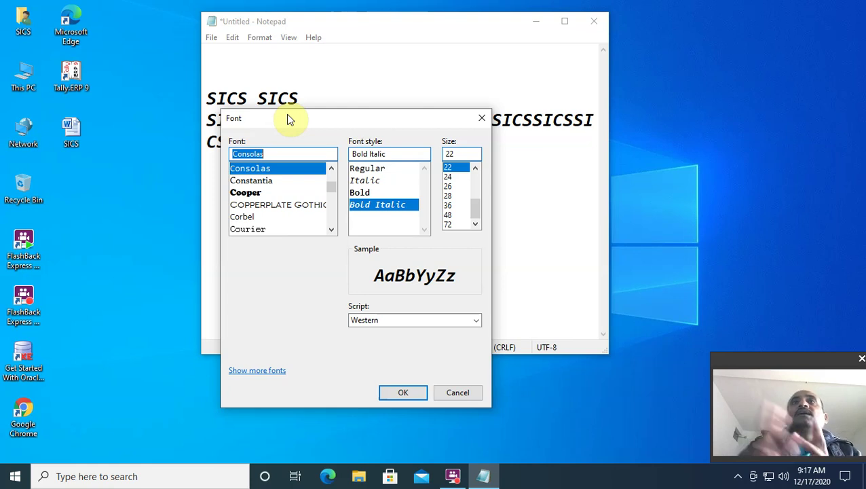
{"action": "left_click_drag", "start_coordinate": [306, 125], "coordinate": [488, 44]}
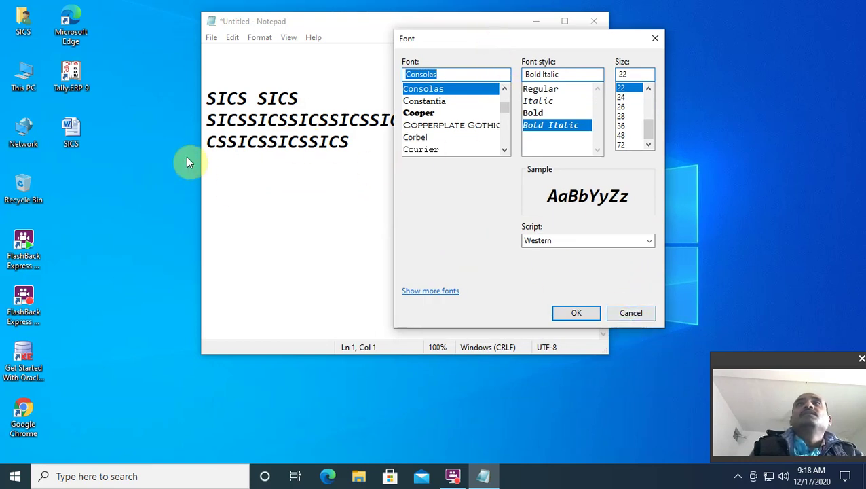
{"action": "left_click", "coordinate": [684, 289]}
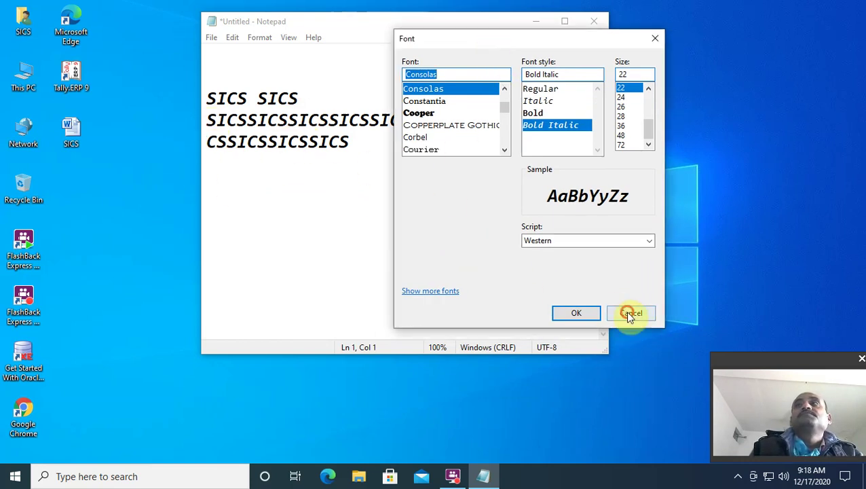
{"action": "left_click", "coordinate": [630, 312]}
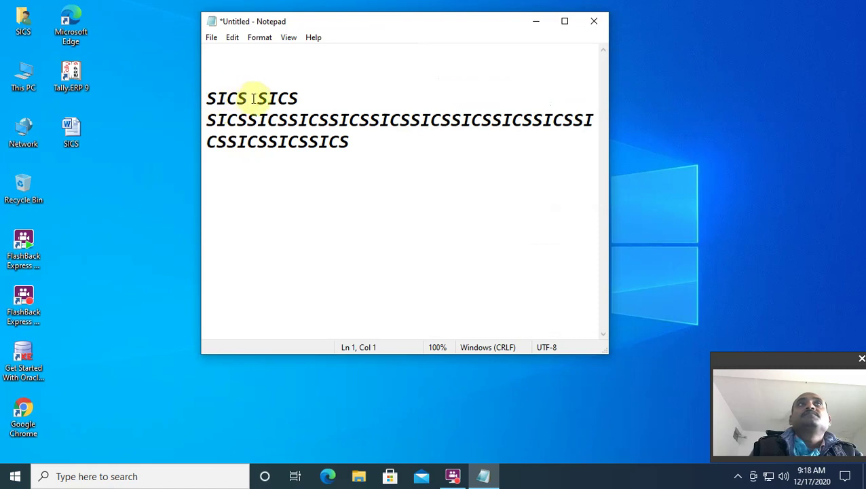
Step: Select the second SICS and set the font to Mistral
{"action": "left_click_drag", "start_coordinate": [258, 99], "coordinate": [299, 99]}
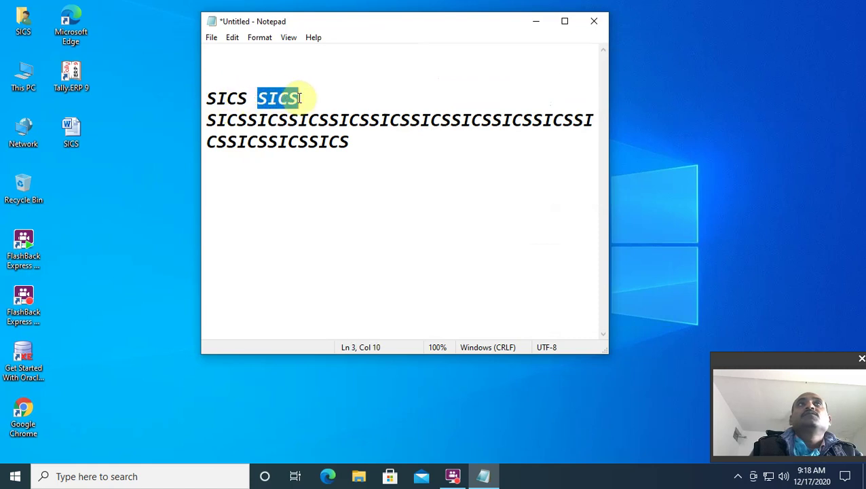
{"action": "left_click", "coordinate": [259, 38]}
{"action": "left_click", "coordinate": [271, 66]}
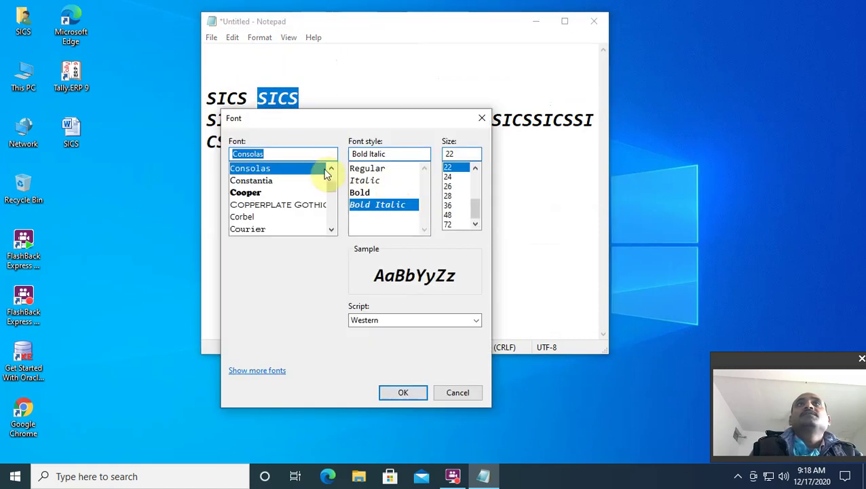
{"action": "left_click_drag", "start_coordinate": [330, 119], "coordinate": [302, 161]}
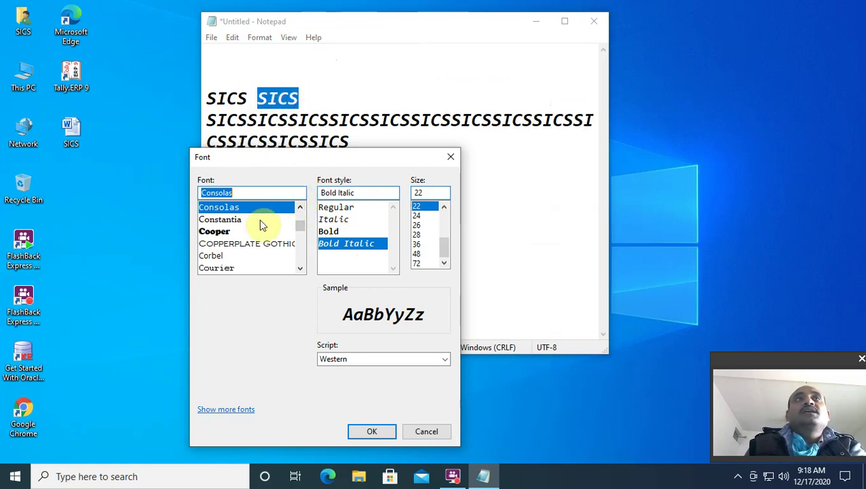
{"action": "scroll", "coordinate": [301, 238], "scroll_direction": "down", "scroll_amount": 10}
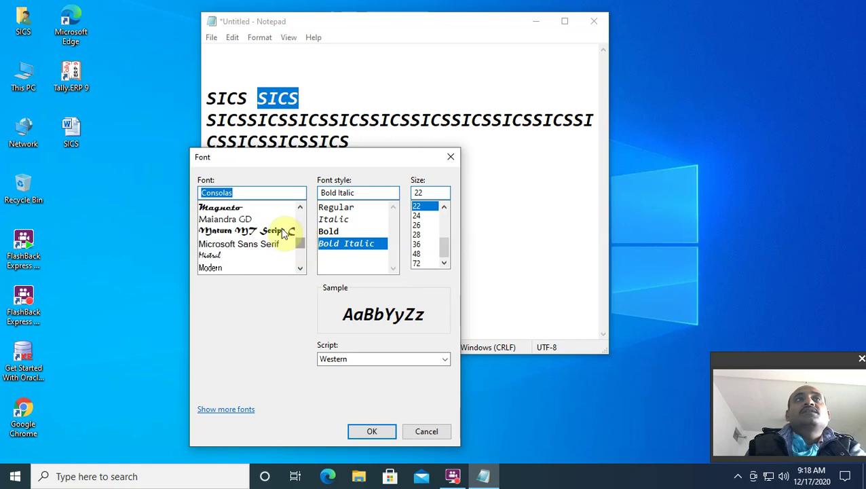
{"action": "left_click", "coordinate": [228, 219]}
{"action": "left_click", "coordinate": [231, 245]}
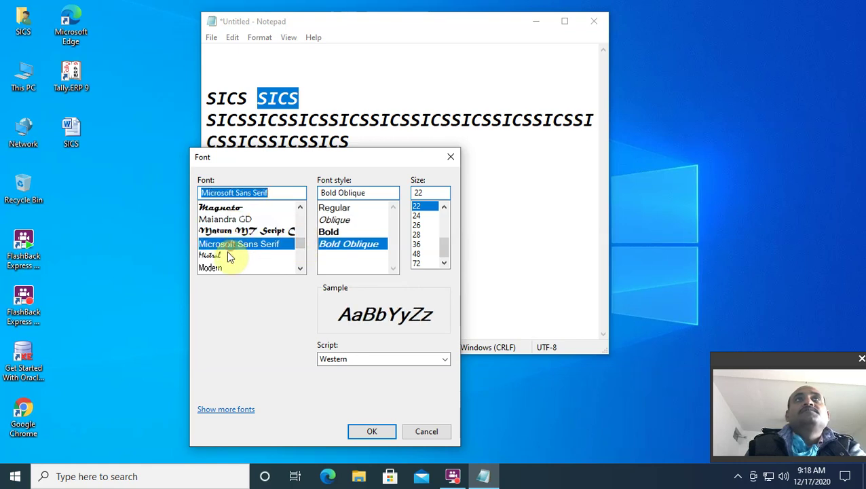
{"action": "left_click", "coordinate": [224, 259]}
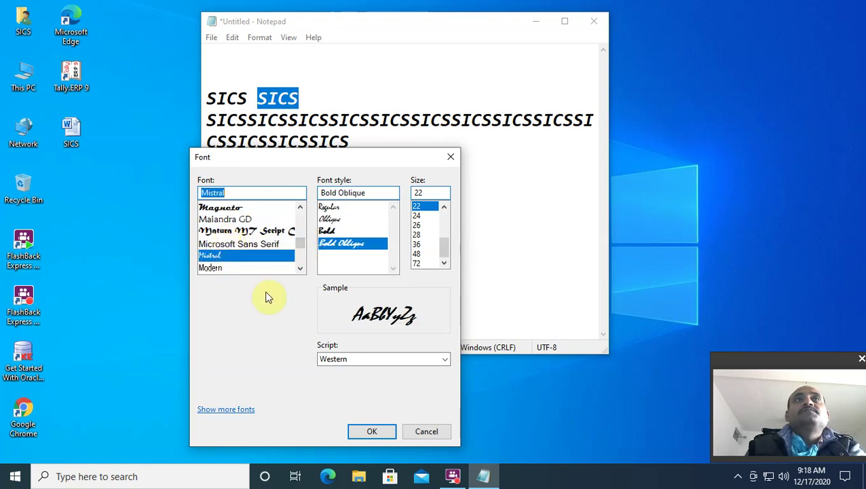
{"action": "left_click", "coordinate": [374, 431]}
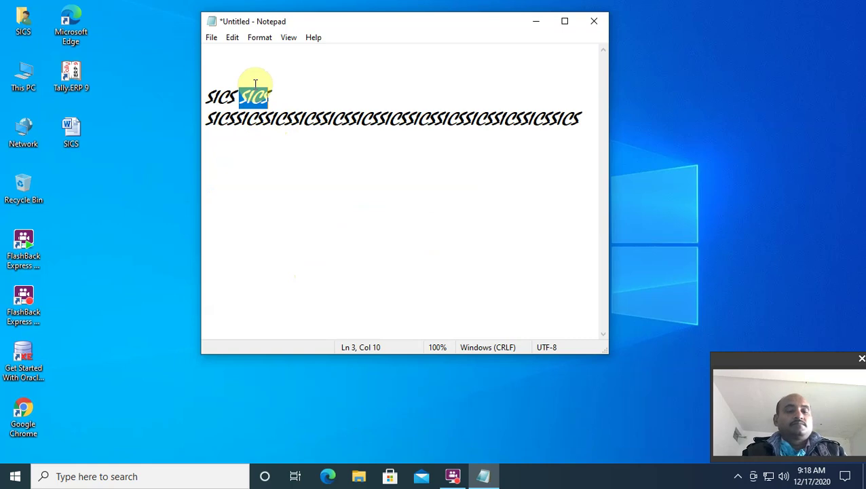
Step: Change the font of the text to Times New Roman
{"action": "left_click", "coordinate": [259, 37]}
{"action": "left_click", "coordinate": [258, 65]}
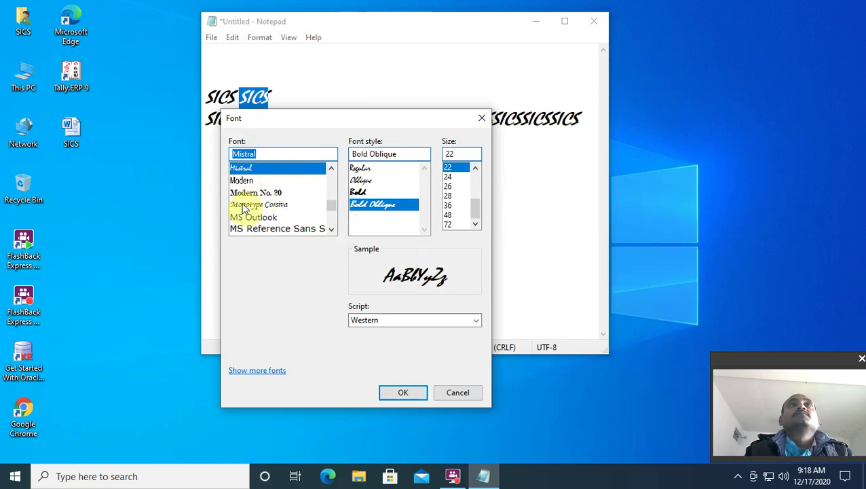
{"action": "type", "text": "t"}
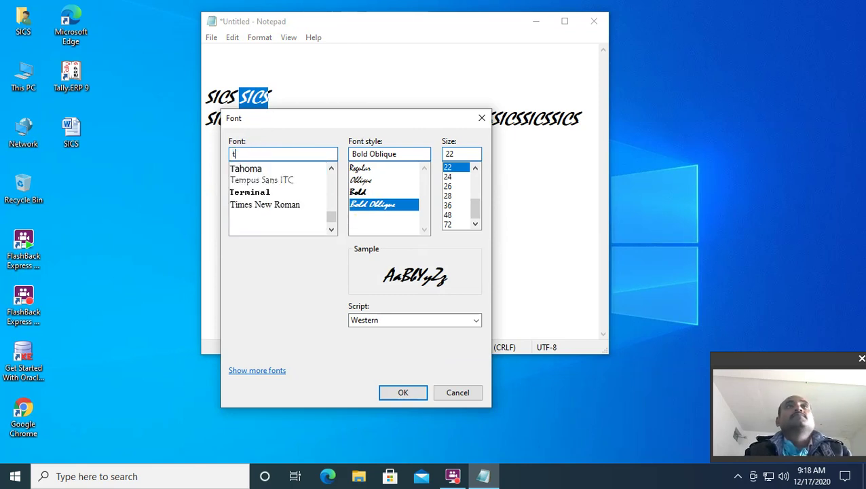
{"action": "left_click", "coordinate": [263, 206]}
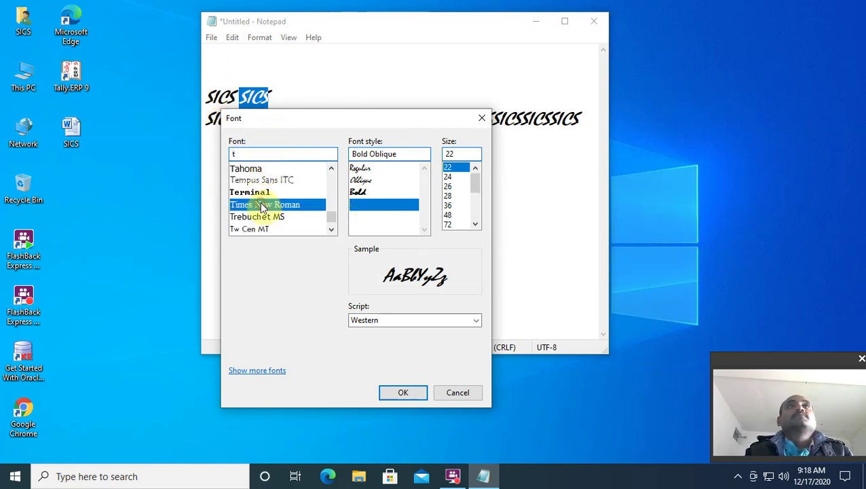
{"action": "left_click", "coordinate": [405, 389]}
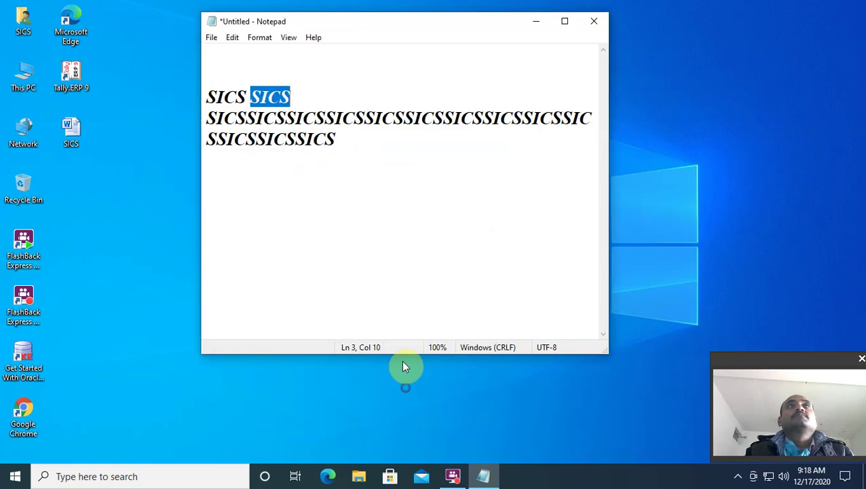
Step: Set the font style to Regular and the font size to 48
{"action": "left_click", "coordinate": [263, 38]}
{"action": "left_click", "coordinate": [274, 64]}
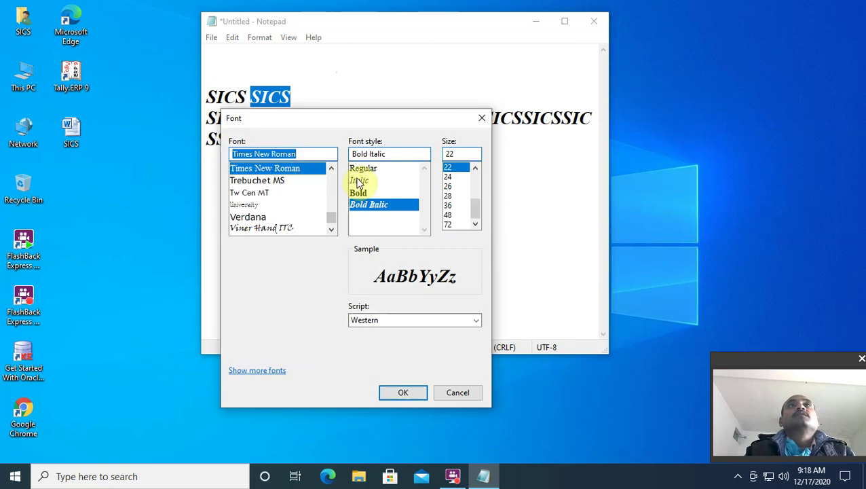
{"action": "left_click", "coordinate": [358, 193]}
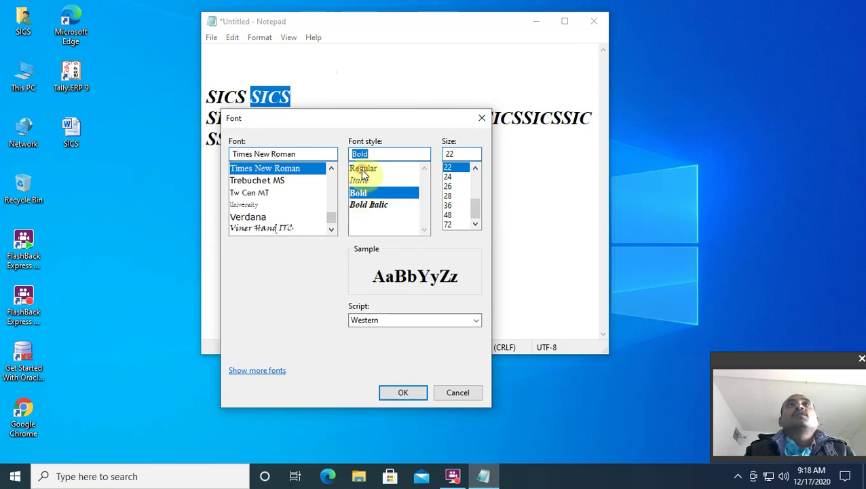
{"action": "left_click", "coordinate": [363, 169]}
{"action": "left_click", "coordinate": [447, 215]}
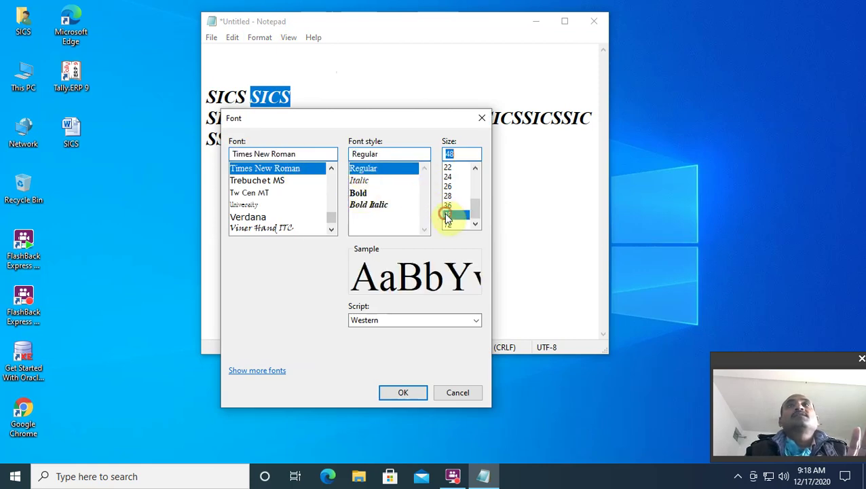
{"action": "left_click", "coordinate": [397, 389]}
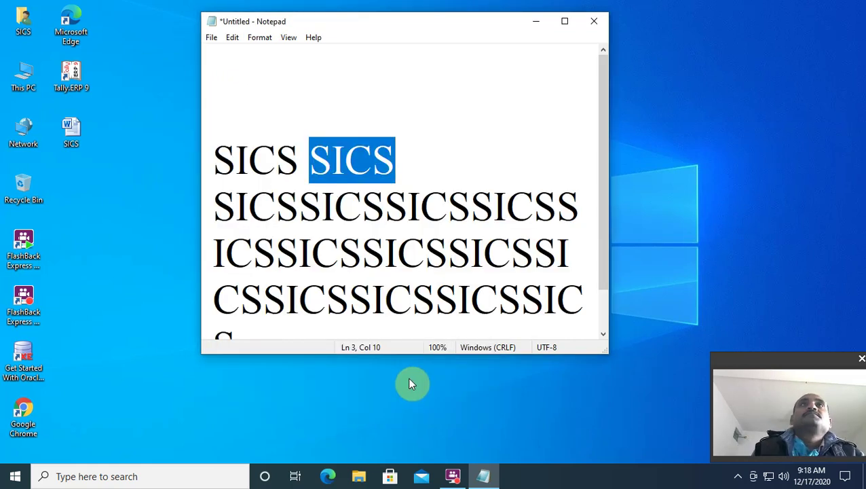
Step: Select the first SICS and set the font size to 36
{"action": "left_click", "coordinate": [478, 124]}
{"action": "scroll", "coordinate": [425, 248], "scroll_direction": "down", "scroll_amount": 1}
{"action": "left_click_drag", "start_coordinate": [214, 117], "coordinate": [298, 114]}
{"action": "left_click", "coordinate": [264, 39]}
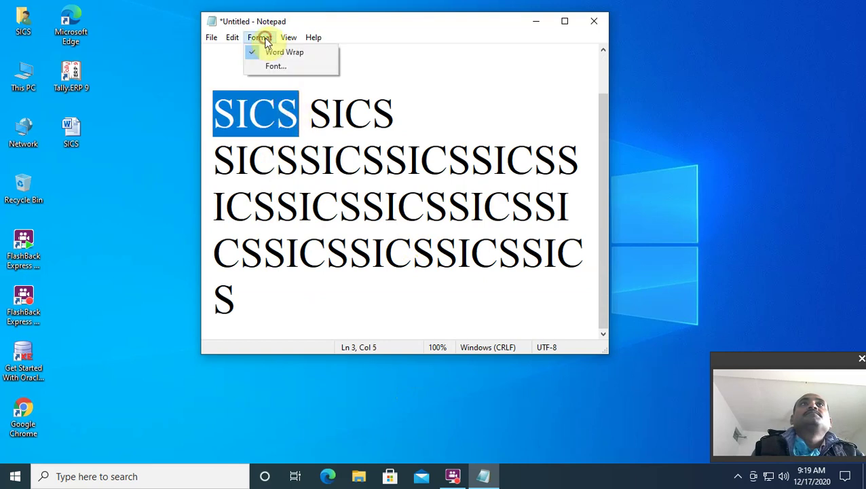
{"action": "left_click", "coordinate": [277, 66]}
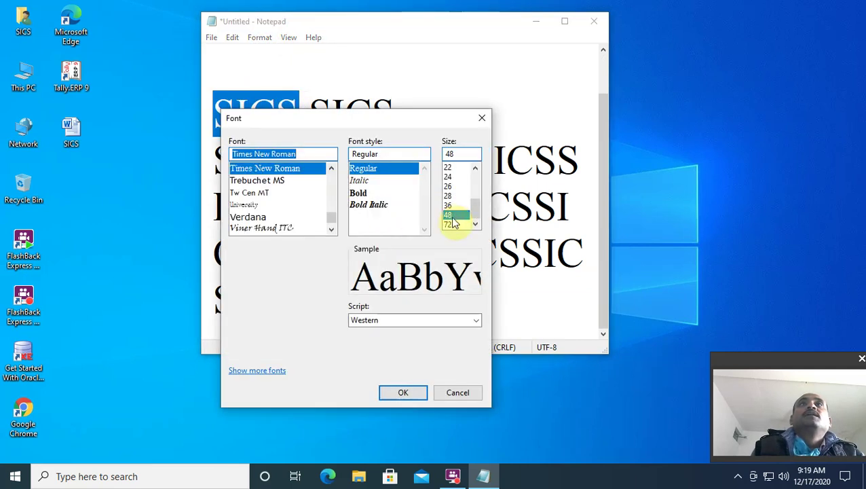
{"action": "left_click", "coordinate": [448, 205]}
{"action": "left_click", "coordinate": [402, 392]}
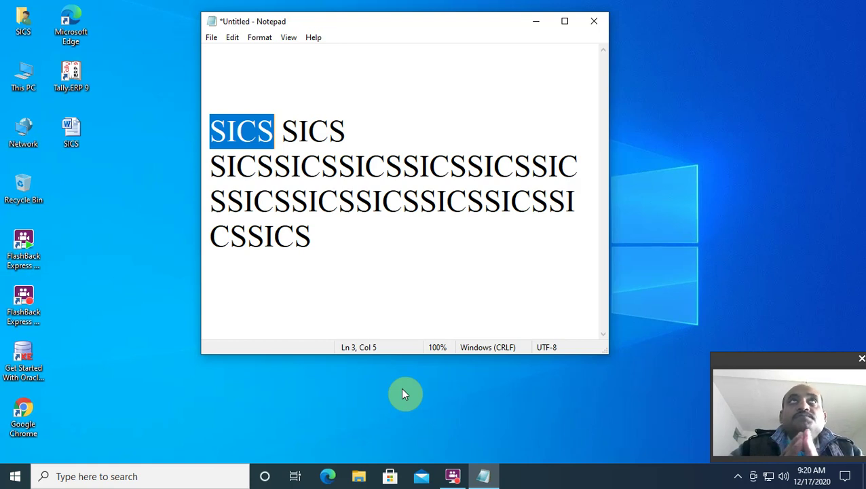
Step: Zoom the text in to 110% and back out to 100%
{"action": "left_click", "coordinate": [376, 257]}
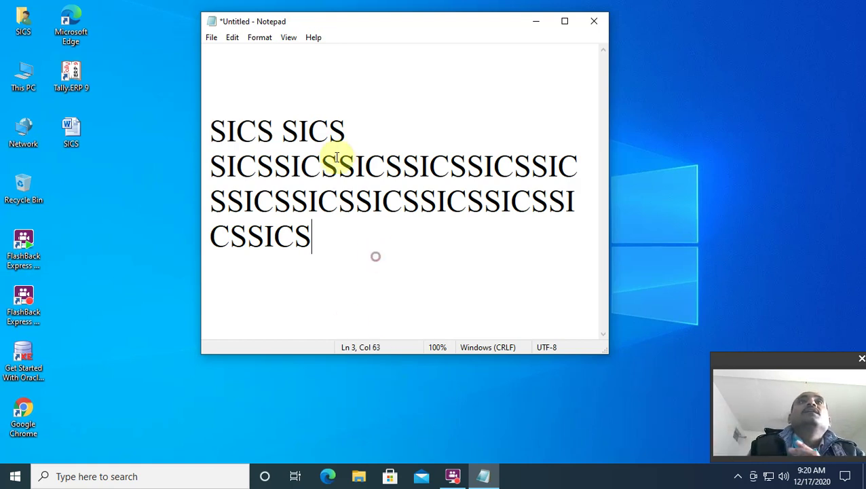
{"action": "left_click", "coordinate": [287, 38]}
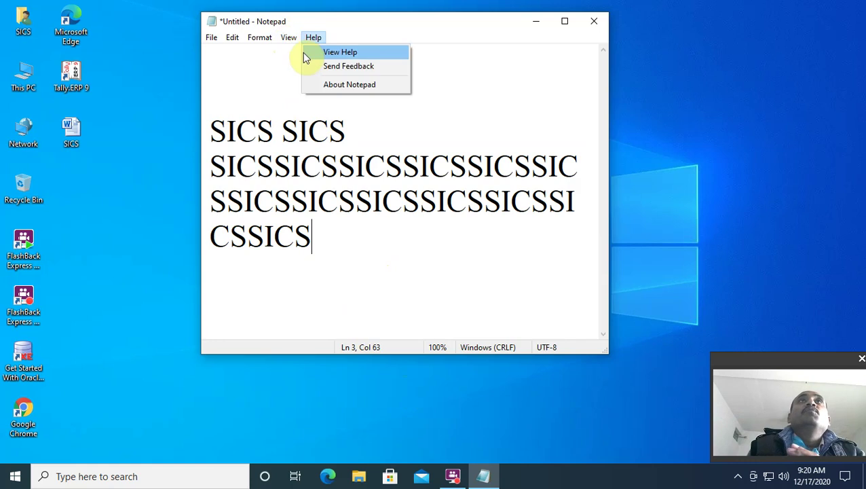
{"action": "mouse_move", "coordinate": [299, 52]}
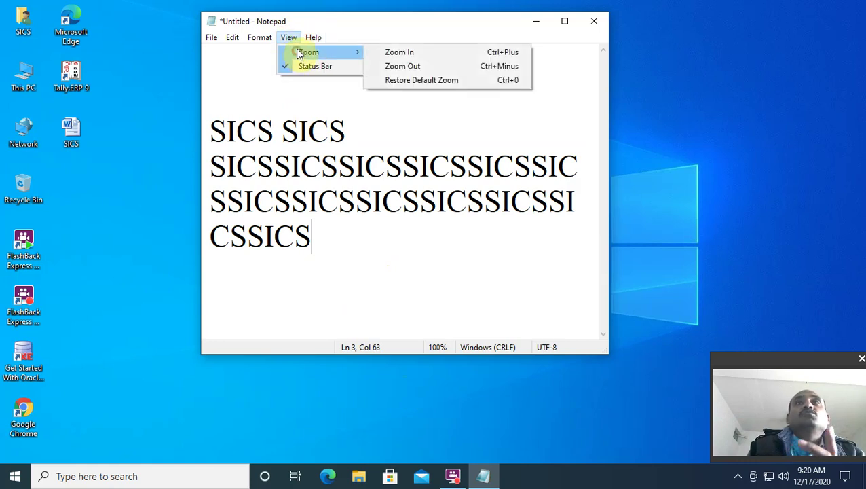
{"action": "left_click", "coordinate": [388, 53]}
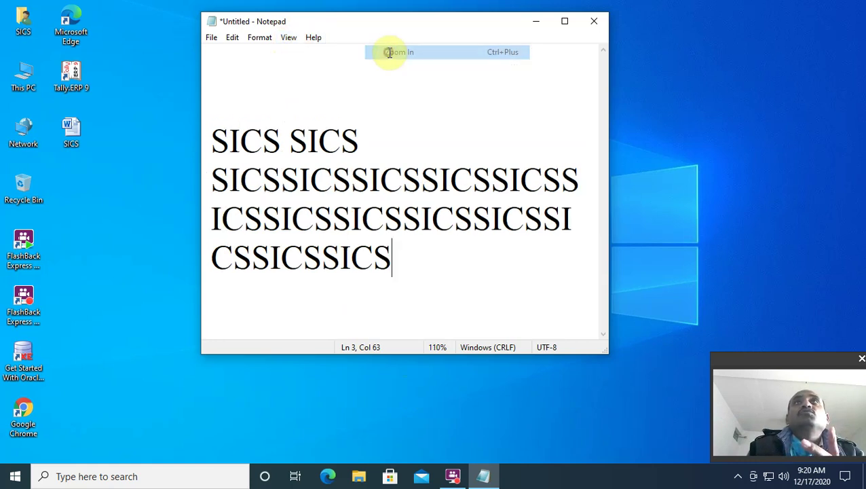
{"action": "left_click", "coordinate": [313, 37]}
{"action": "left_click", "coordinate": [309, 52]}
{"action": "left_click", "coordinate": [290, 38]}
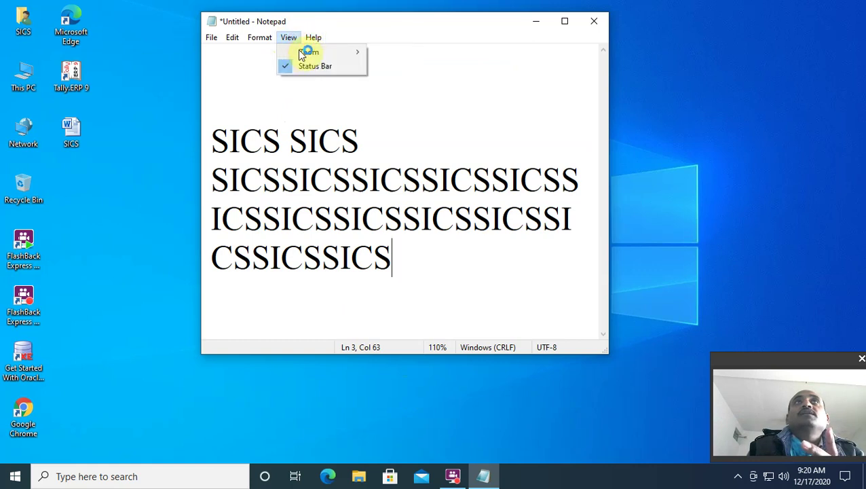
{"action": "mouse_move", "coordinate": [304, 53]}
{"action": "left_click", "coordinate": [402, 66]}
Step: Hide the status bar and show it again
{"action": "left_click", "coordinate": [289, 38]}
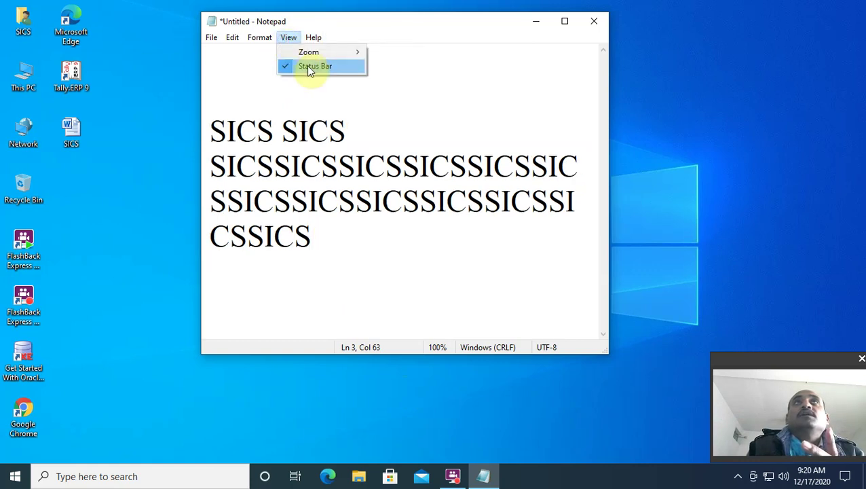
{"action": "left_click", "coordinate": [309, 68]}
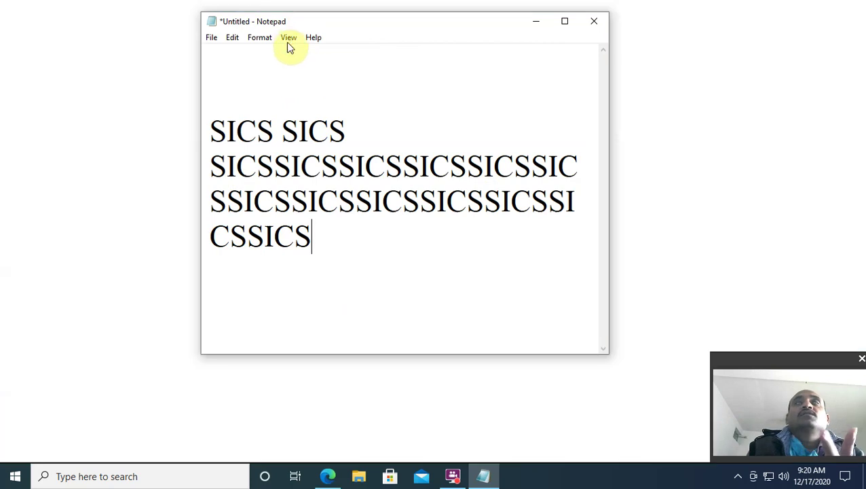
{"action": "left_click", "coordinate": [288, 39]}
{"action": "left_click", "coordinate": [311, 68]}
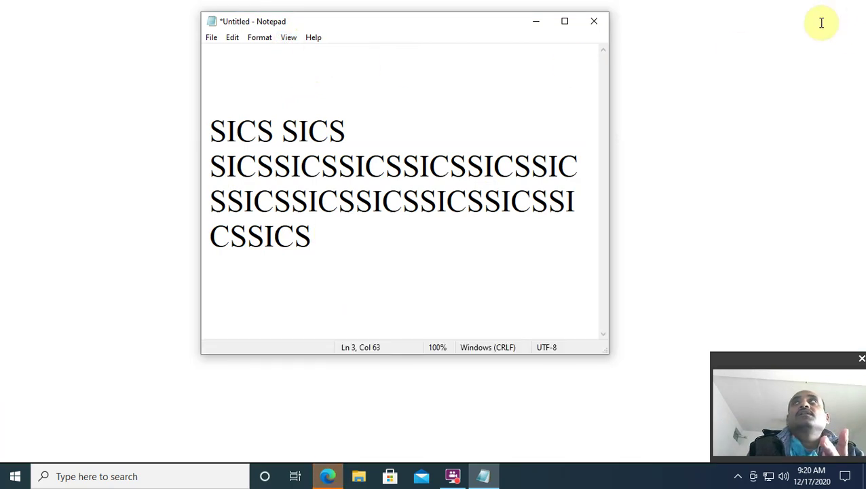
Step: Open Notepad's online help in the browser and put the browser window away again
{"action": "key", "text": "F1"}
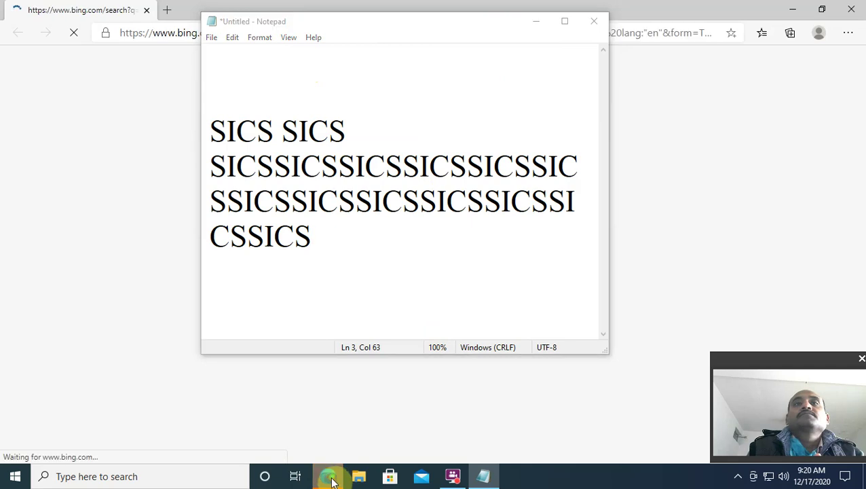
{"action": "left_click_drag", "start_coordinate": [328, 475], "coordinate": [298, 448]}
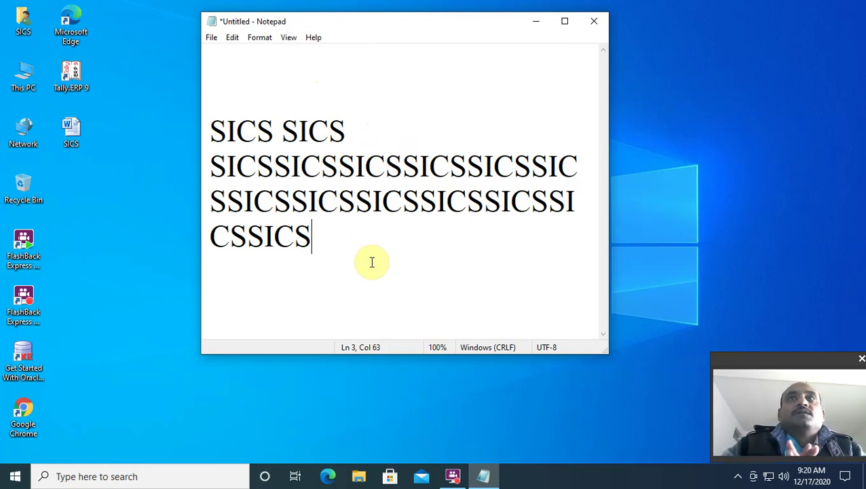
Step: Close the document and save it under the file name a as a UTF-8 text document
{"action": "left_click", "coordinate": [592, 24]}
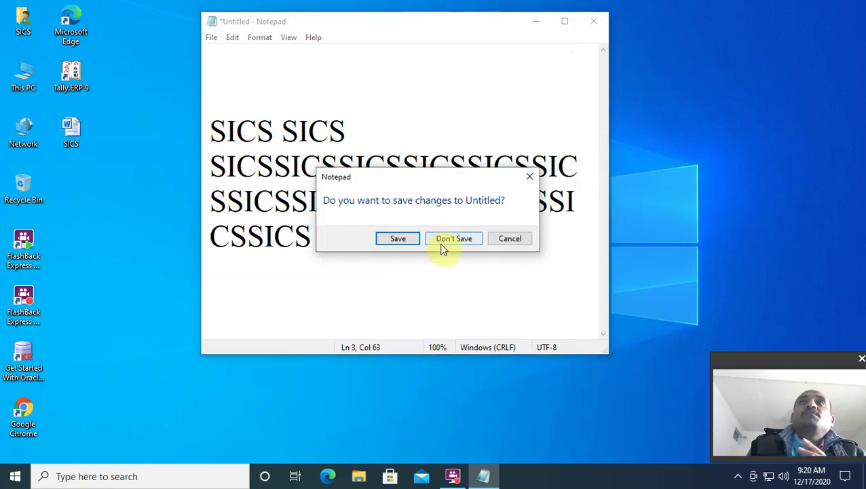
{"action": "left_click", "coordinate": [386, 240]}
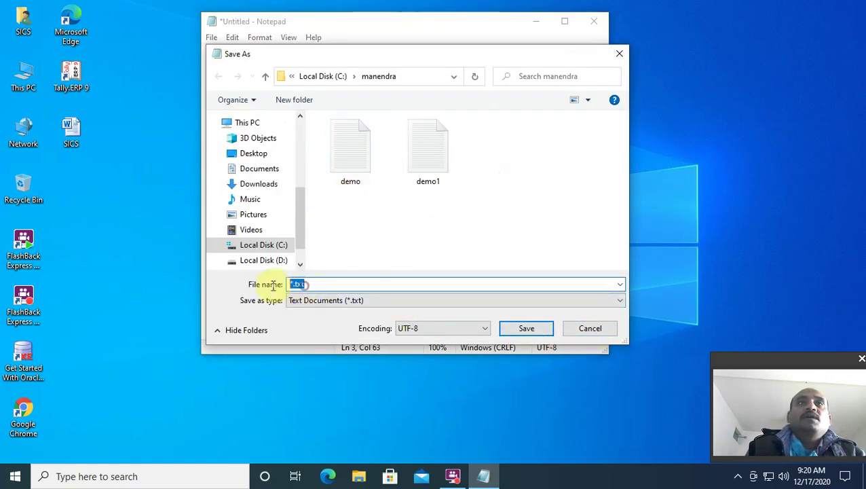
{"action": "type", "text": "a"}
{"action": "left_click", "coordinate": [512, 329]}
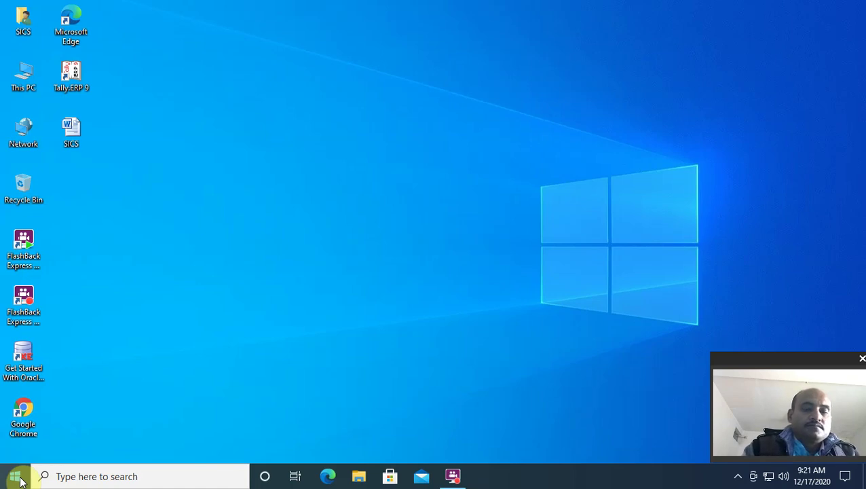
Step: Launch WordPad by running the command wordpad, and close it again
{"action": "key", "text": "super+r"}
{"action": "type", "text": "w"}
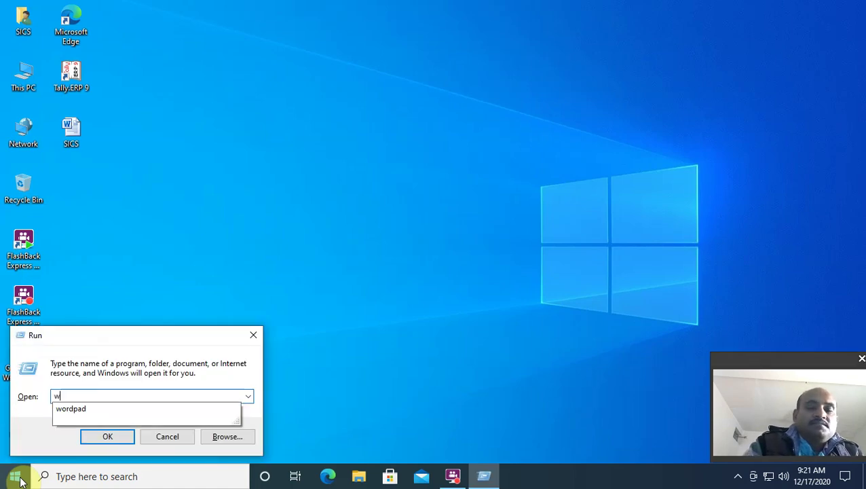
{"action": "type", "text": "ordpa"}
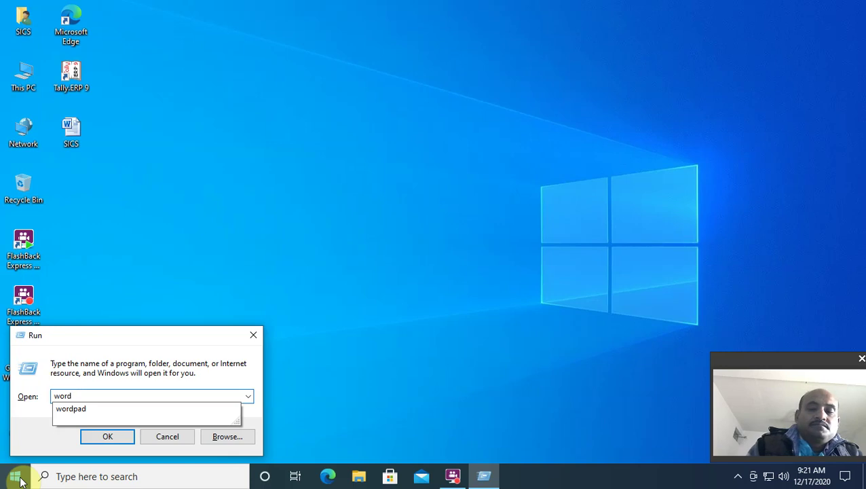
{"action": "type", "text": "d"}
{"action": "key", "text": "Return"}
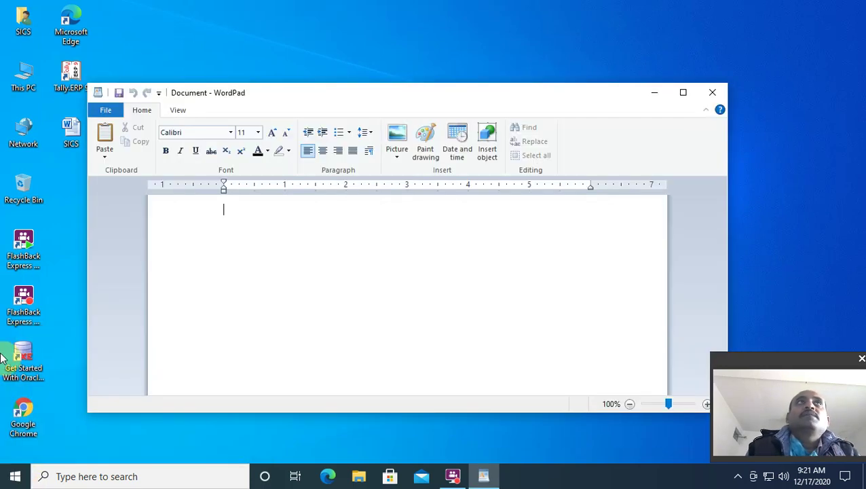
{"action": "left_click", "coordinate": [712, 92]}
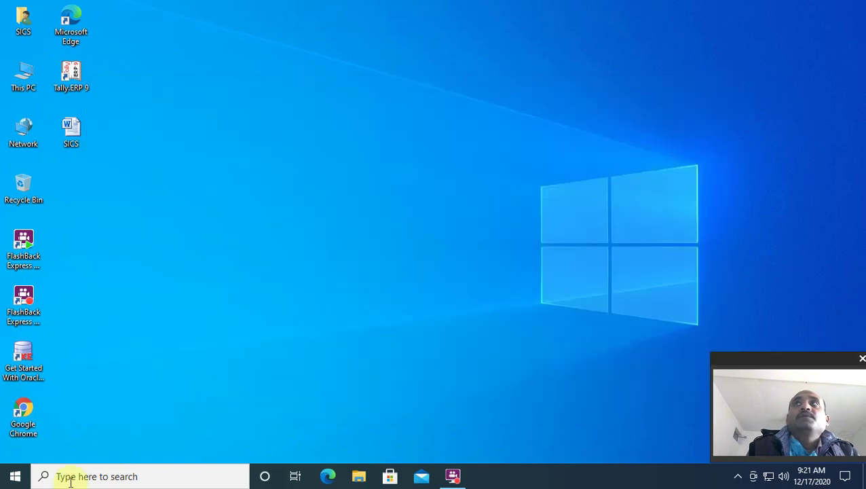
Step: Find WordPad by searching the computer for word, open it and maximize its window
{"action": "left_click", "coordinate": [53, 477]}
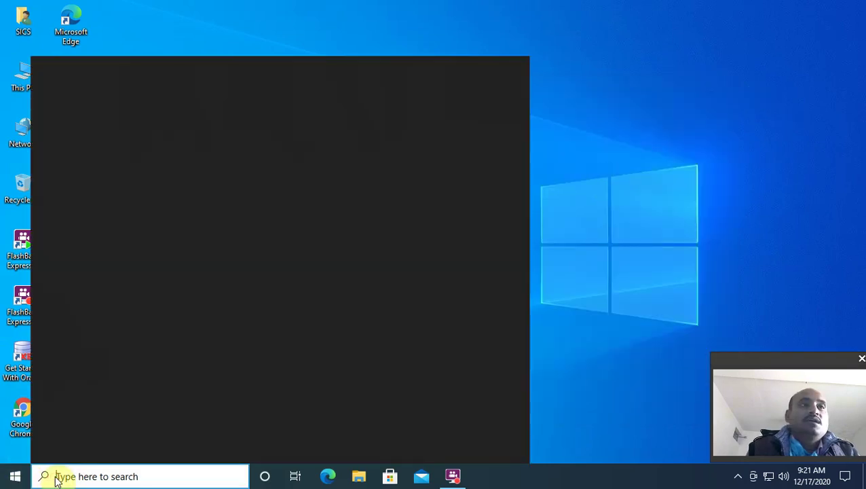
{"action": "type", "text": "wo"}
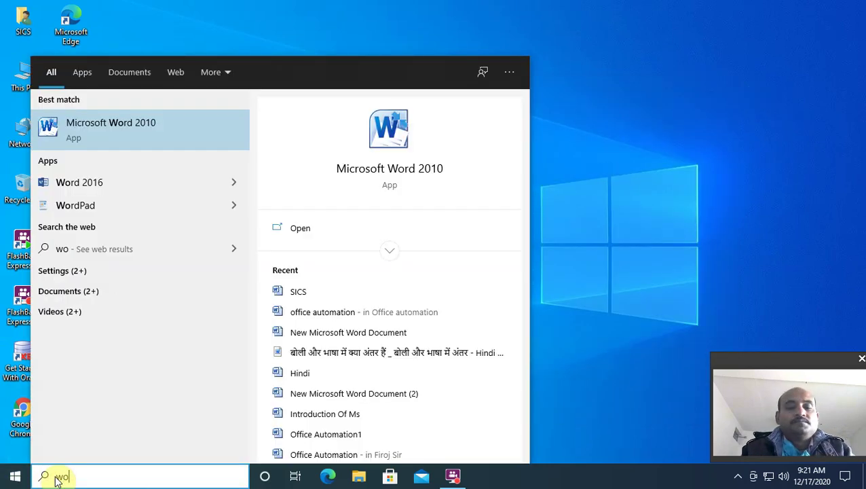
{"action": "type", "text": "rd"}
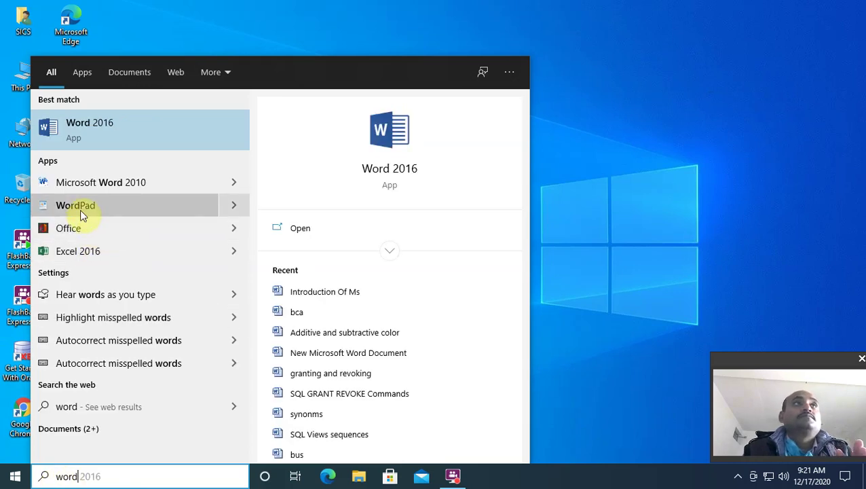
{"action": "left_click", "coordinate": [83, 206]}
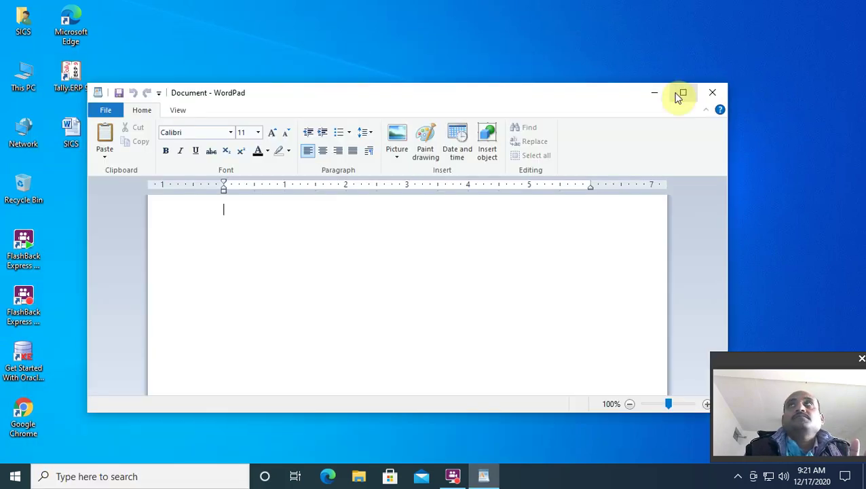
{"action": "left_click", "coordinate": [685, 94]}
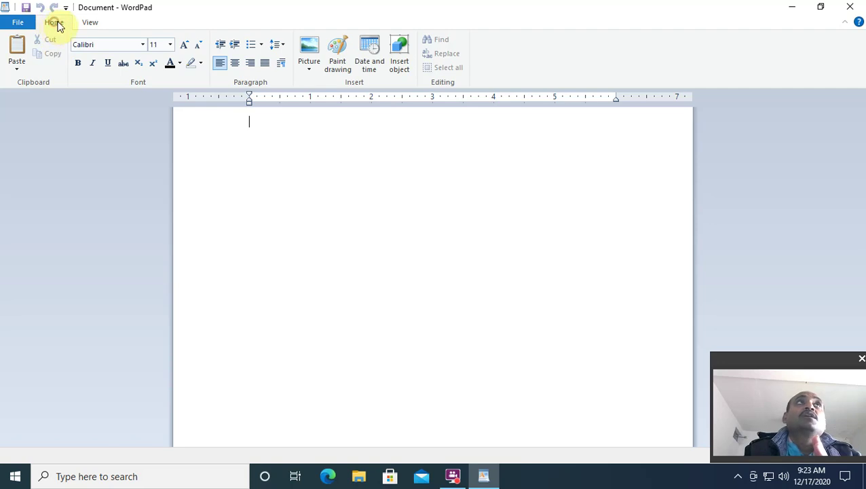
{"action": "left_click", "coordinate": [89, 22]}
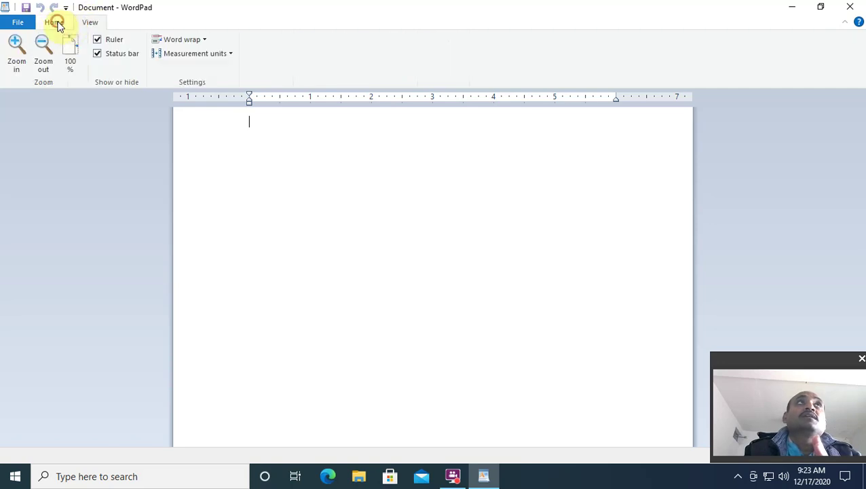
{"action": "left_click", "coordinate": [57, 23]}
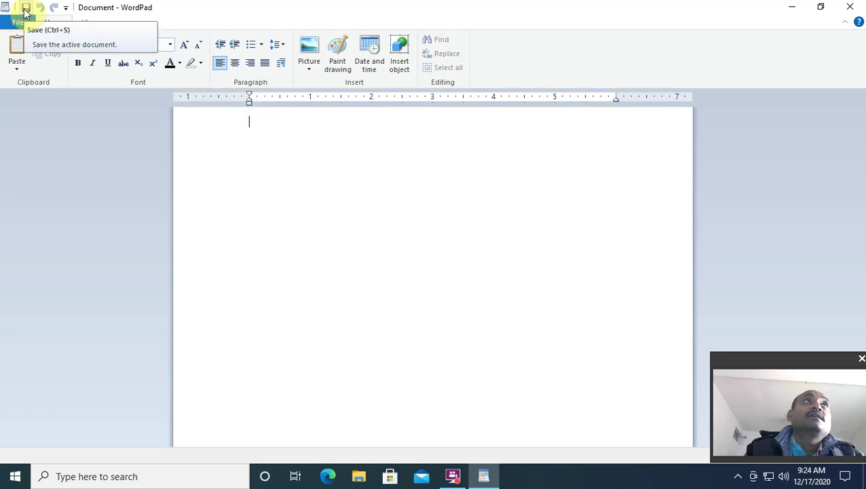
Step: Add the New and Open commands to the Quick Access Toolbar
{"action": "left_click", "coordinate": [66, 8]}
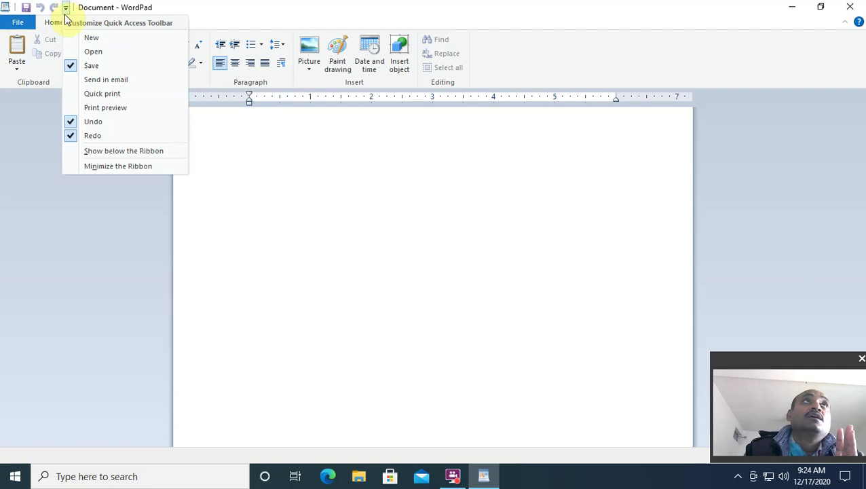
{"action": "left_click", "coordinate": [71, 36]}
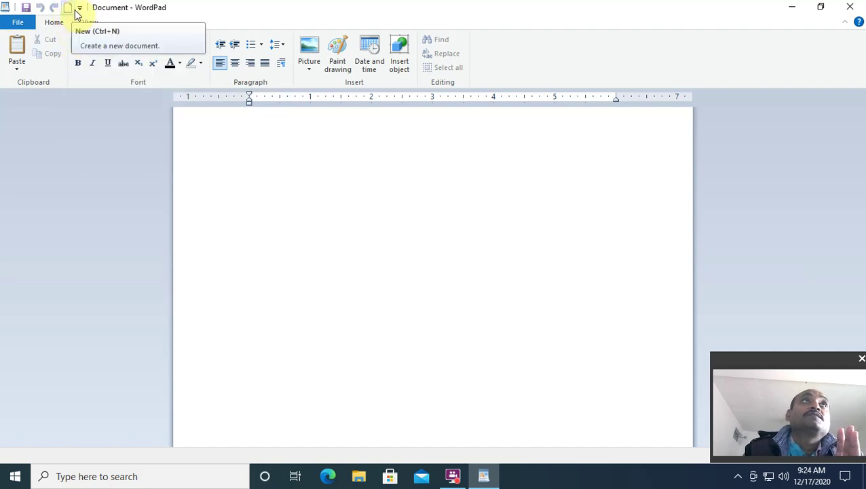
{"action": "left_click", "coordinate": [79, 8]}
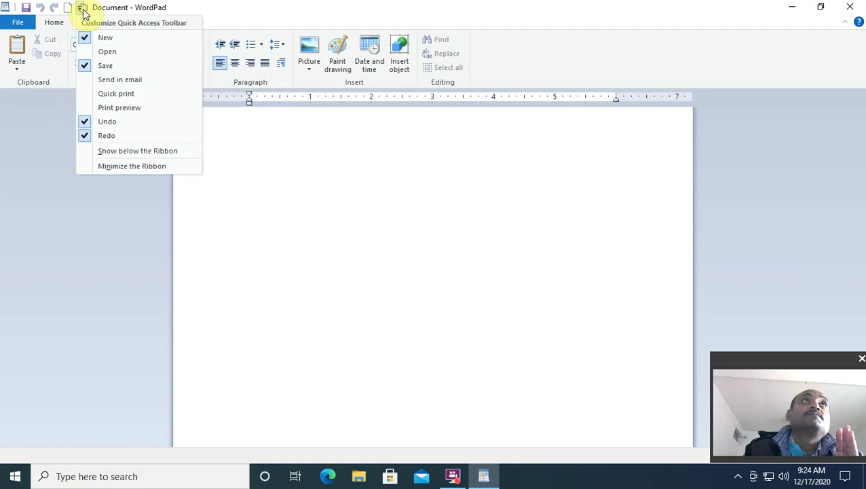
{"action": "left_click", "coordinate": [86, 52]}
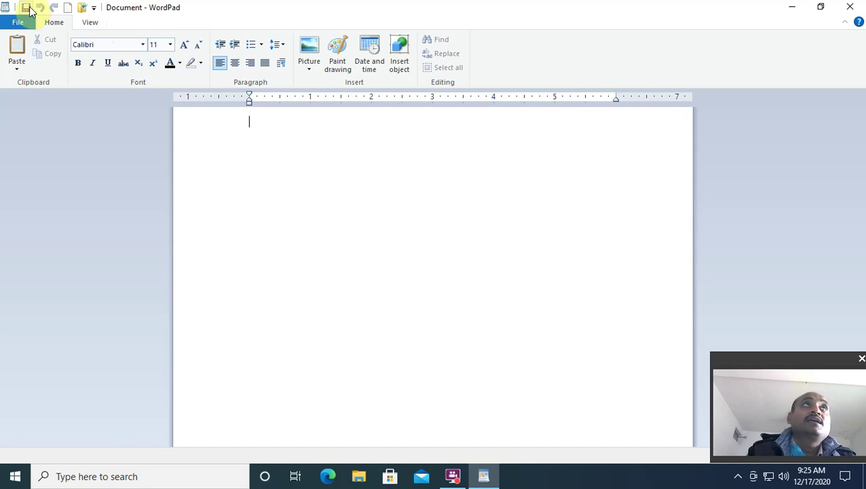
Step: Save the document in Rich Text Format in the personal folder on Local Disk (C:), with the person's first name as file name
{"action": "left_click", "coordinate": [18, 26]}
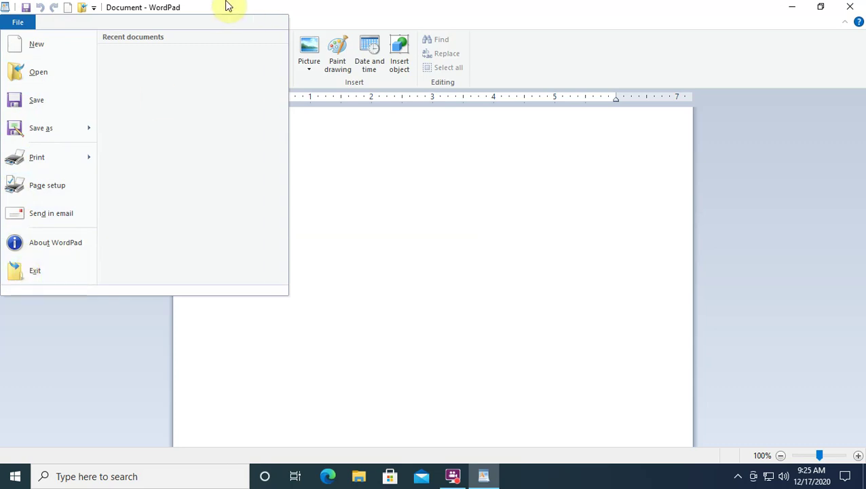
{"action": "left_click", "coordinate": [204, 9]}
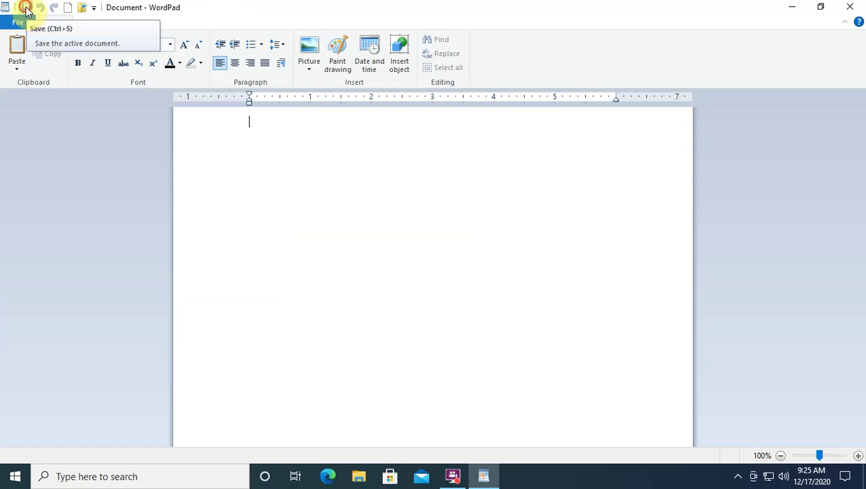
{"action": "left_click", "coordinate": [25, 8]}
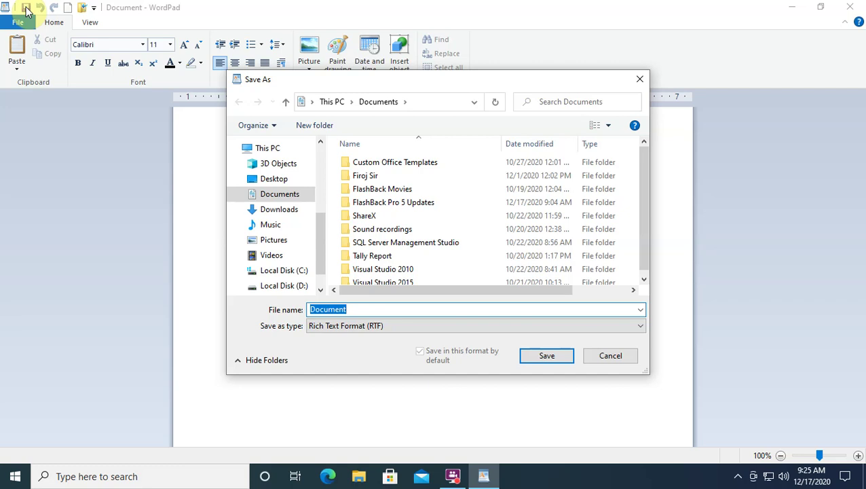
{"action": "left_click", "coordinate": [270, 270]}
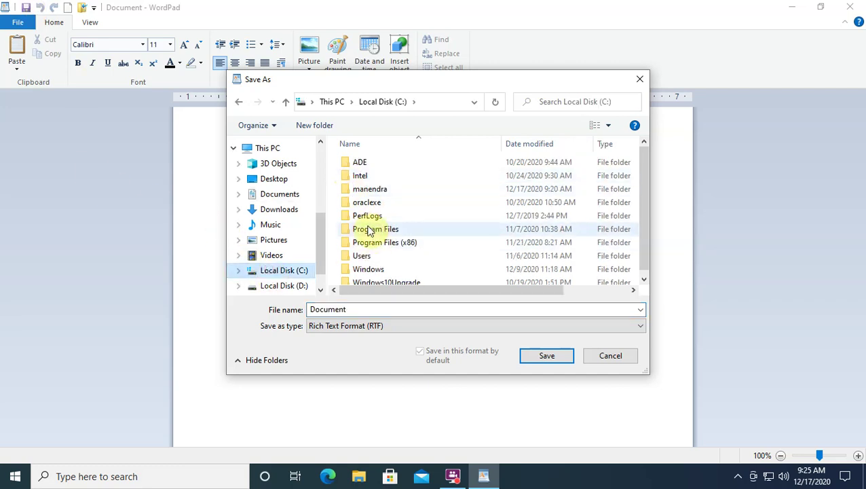
{"action": "double_click", "coordinate": [363, 190]}
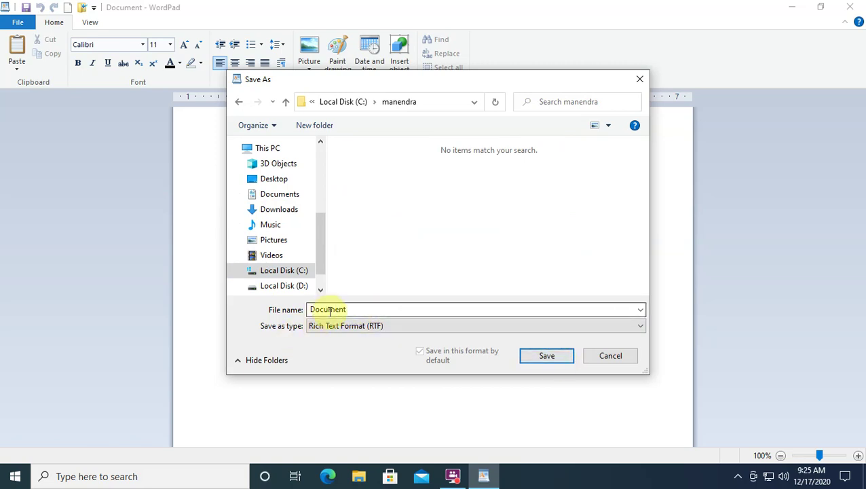
{"action": "double_click", "coordinate": [351, 309]}
{"action": "type", "text": "manendra"}
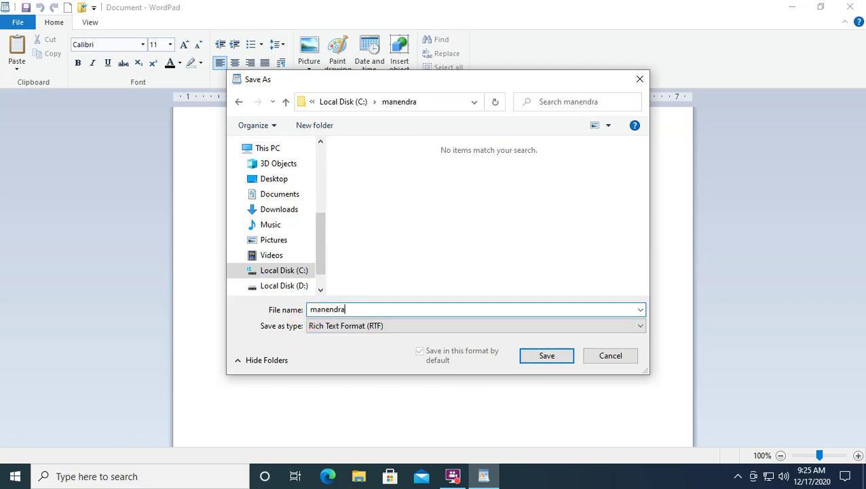
{"action": "left_click", "coordinate": [548, 355]}
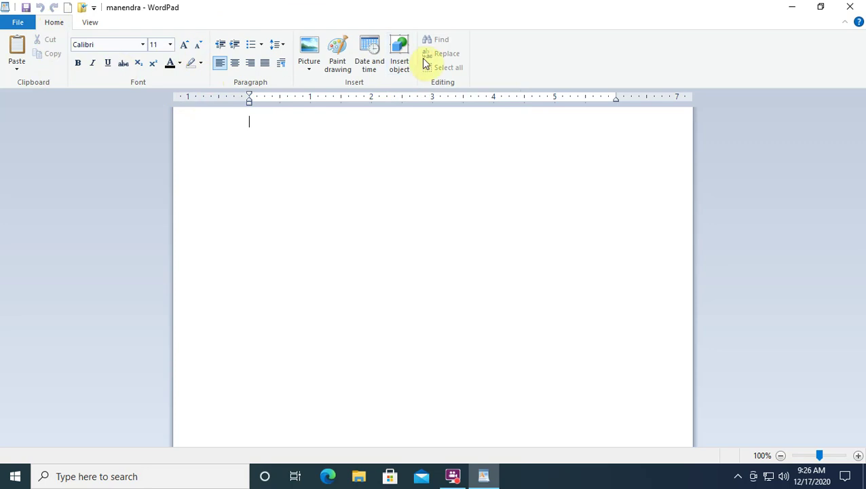
Step: Examine the viewing commands and the file commands with the list of recent documents
{"action": "left_click", "coordinate": [92, 25]}
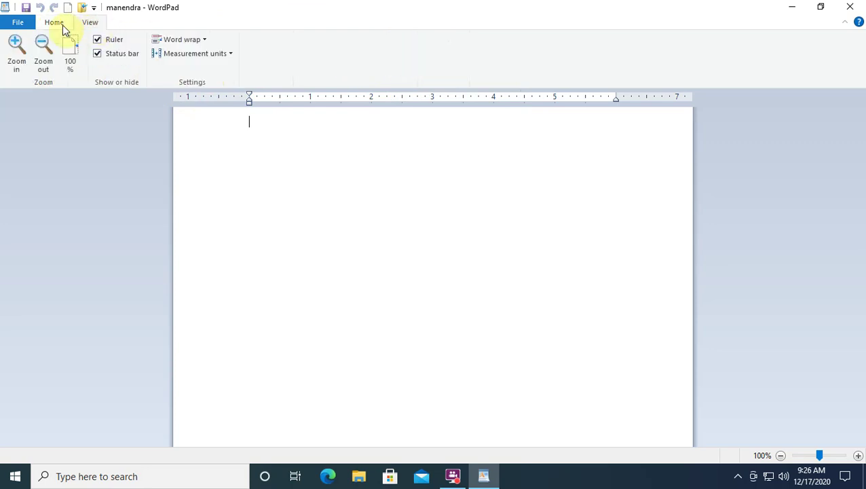
{"action": "left_click", "coordinate": [54, 24]}
{"action": "left_click", "coordinate": [18, 25]}
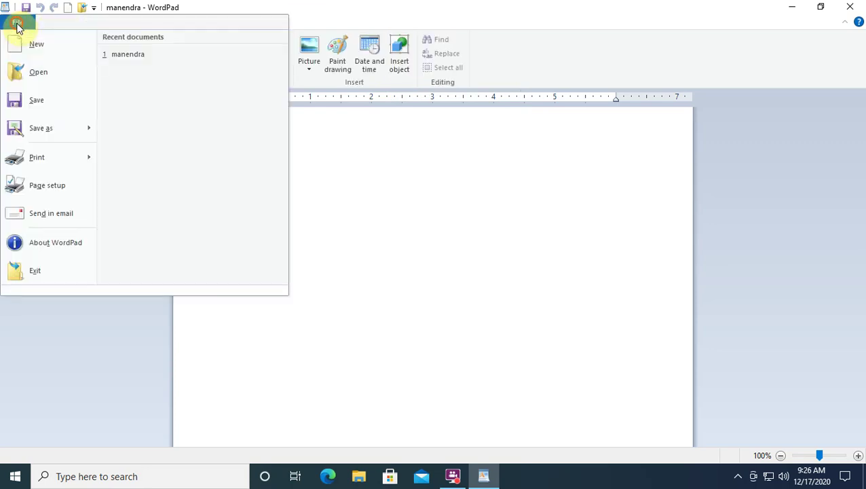
{"action": "left_click", "coordinate": [18, 24]}
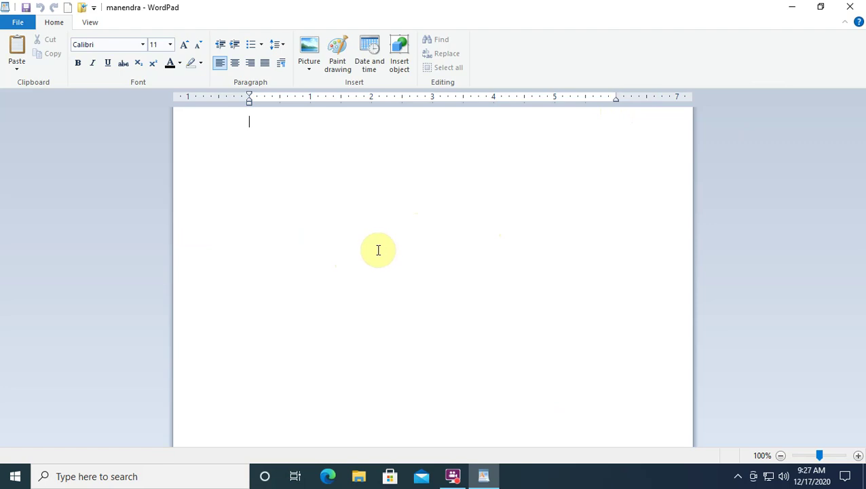
{"action": "left_click", "coordinate": [453, 475]}
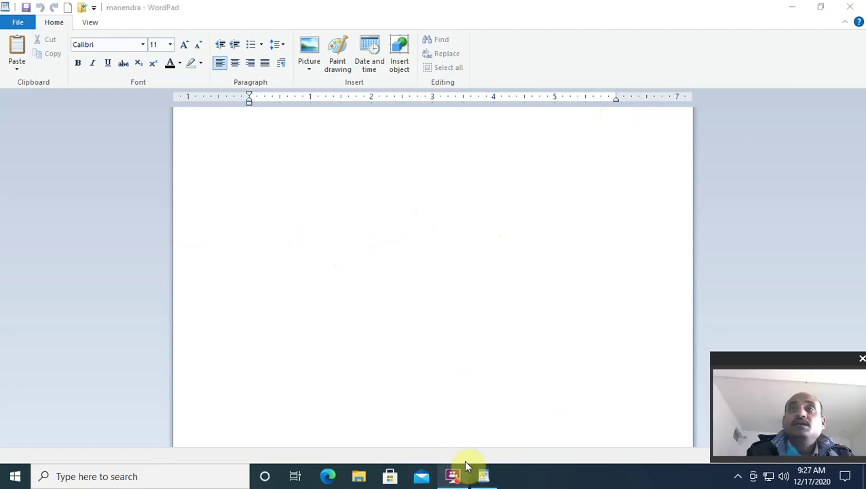
{"action": "left_click", "coordinate": [410, 281]}
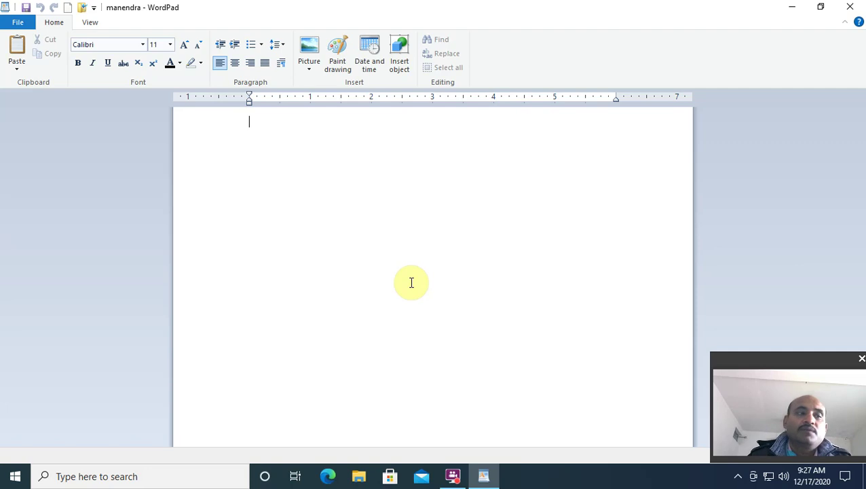
{"action": "left_click", "coordinate": [15, 27]}
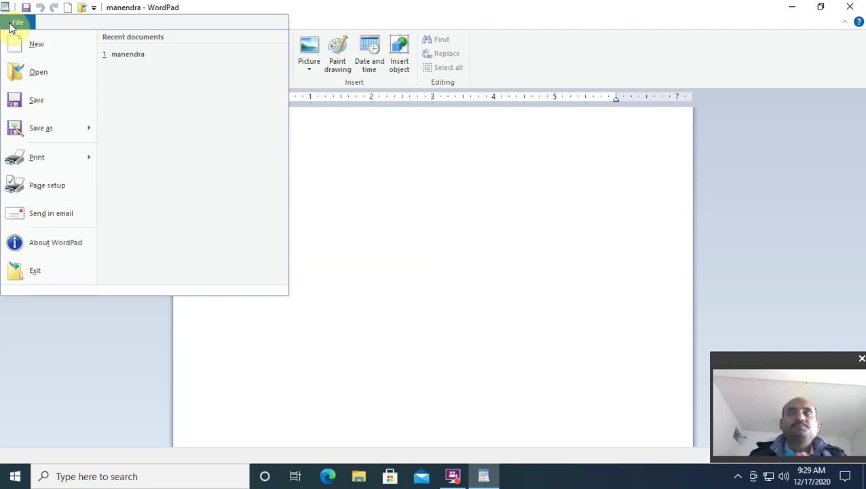
{"action": "left_click", "coordinate": [351, 191]}
Step: Examine the home editing commands and the available paste options
{"action": "left_click", "coordinate": [53, 22]}
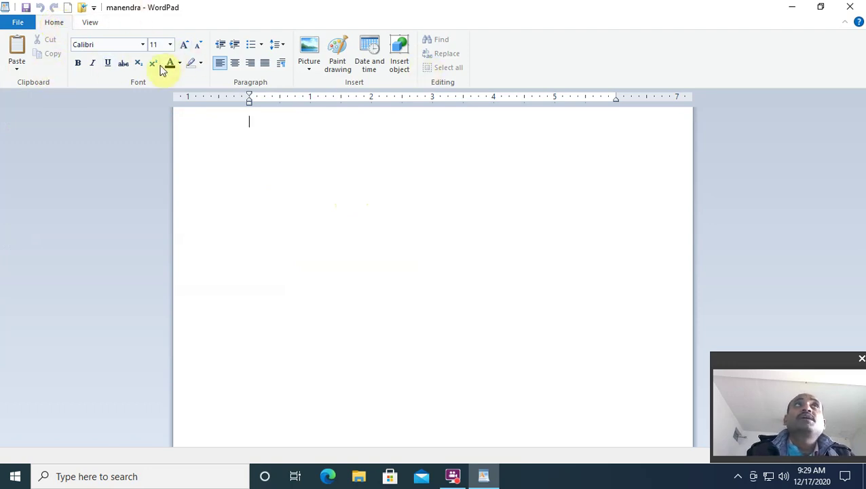
{"action": "left_click", "coordinate": [16, 72]}
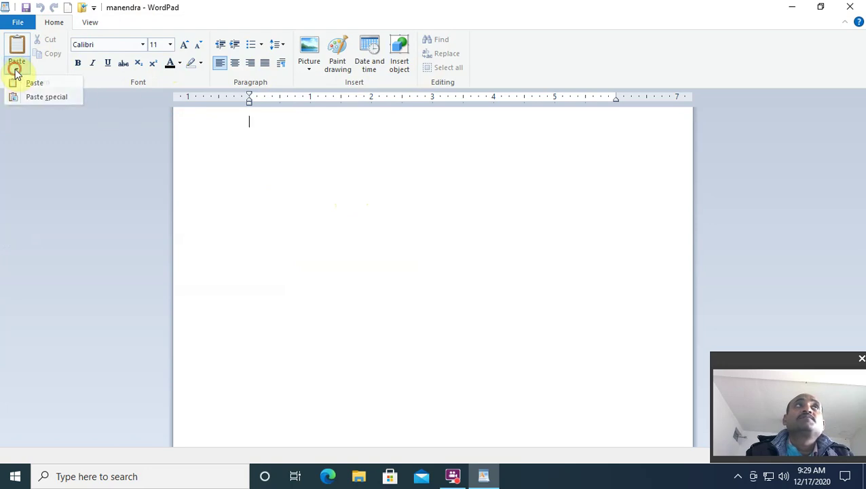
{"action": "left_click", "coordinate": [16, 72]}
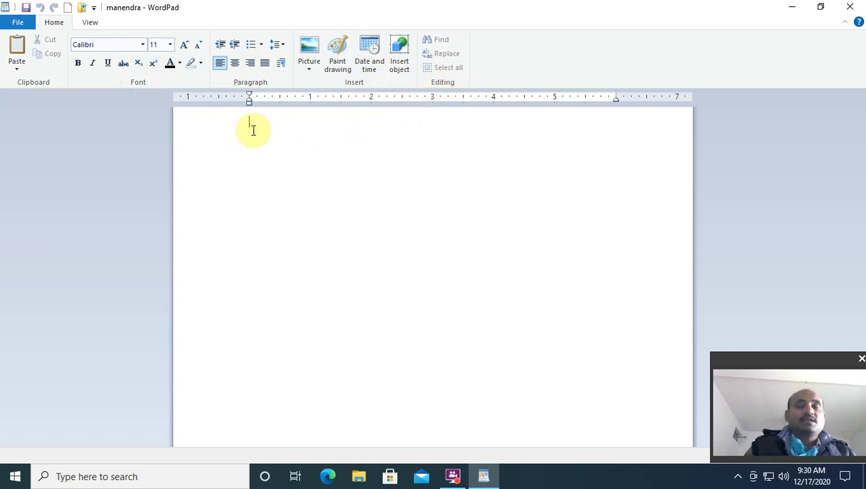
Step: Enter the word "sics" on the first line of the document and start a new line below it
{"action": "type", "text": "sics"}
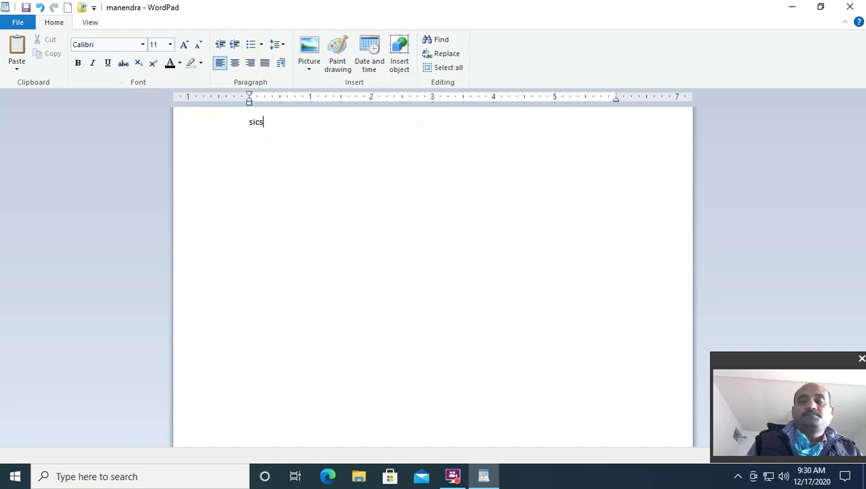
{"action": "key", "text": "Return"}
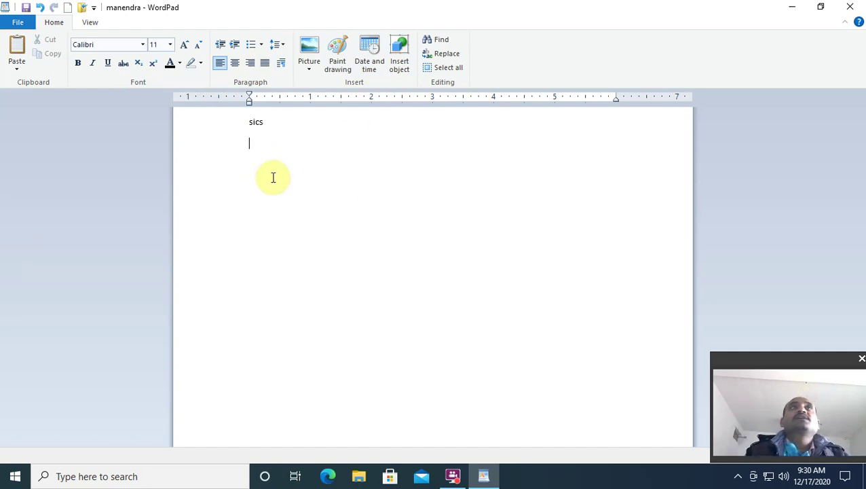
{"action": "double_click", "coordinate": [251, 121]}
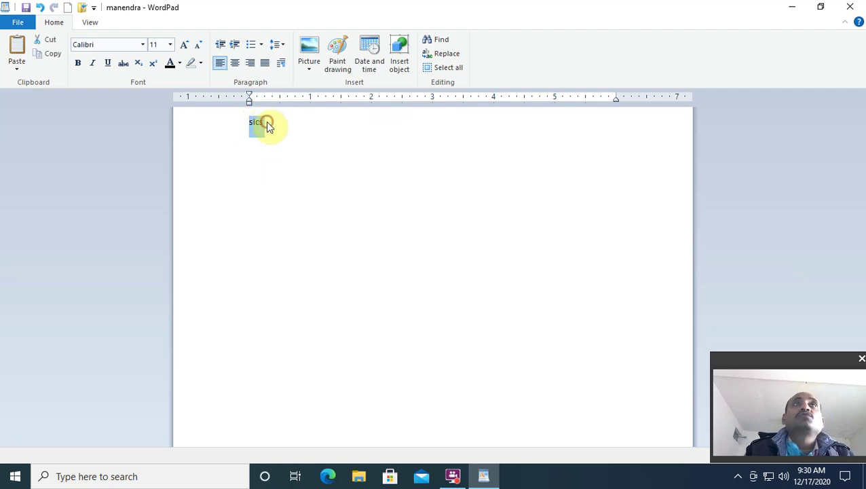
{"action": "left_click", "coordinate": [286, 153]}
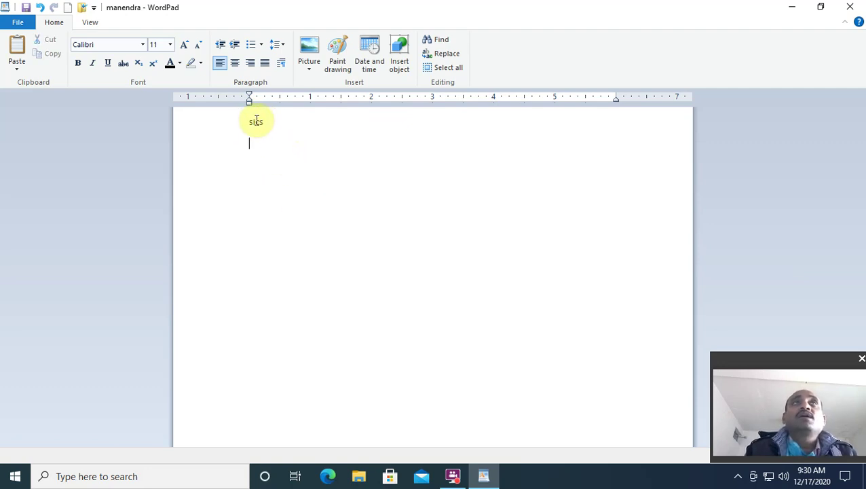
Step: Enlarge the word "sics" by trying font sizes 20 and 48 and settling on 72
{"action": "left_click_drag", "start_coordinate": [249, 121], "coordinate": [272, 122]}
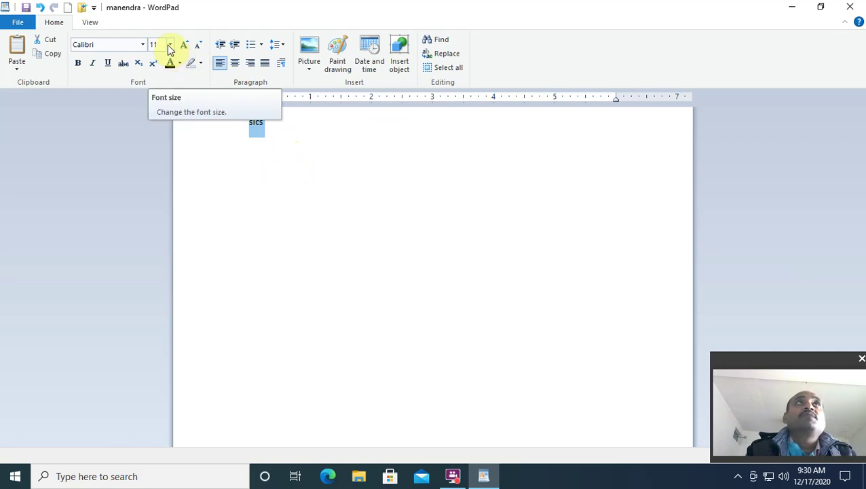
{"action": "left_click", "coordinate": [170, 51]}
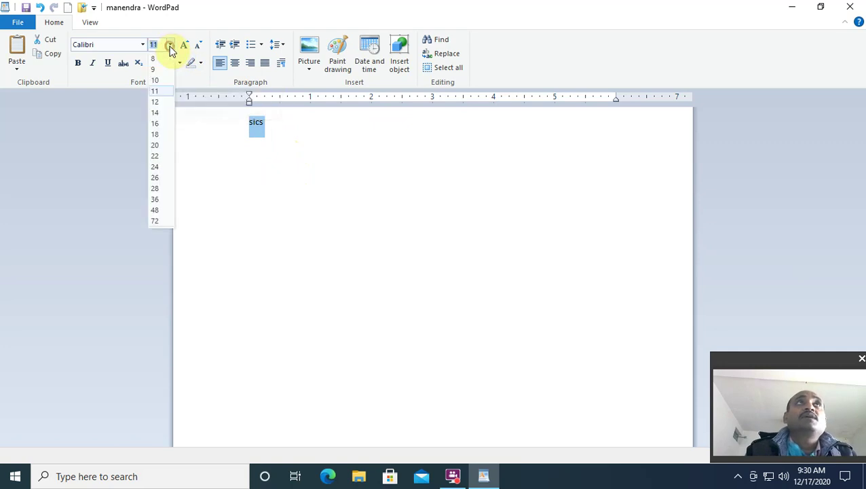
{"action": "left_click", "coordinate": [155, 145]}
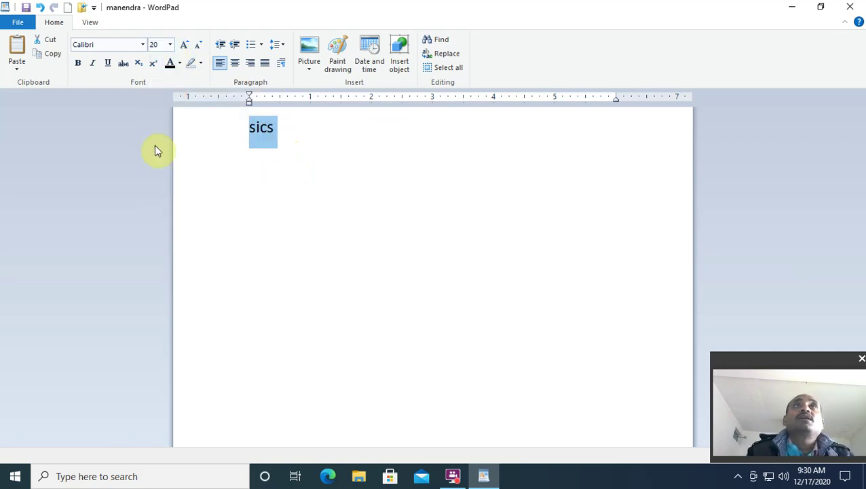
{"action": "left_click", "coordinate": [171, 44]}
{"action": "left_click", "coordinate": [158, 207]}
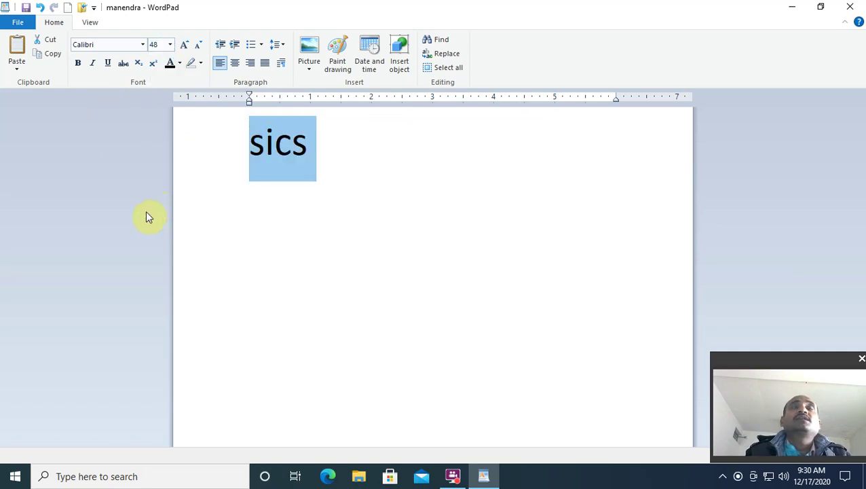
{"action": "left_click", "coordinate": [171, 45]}
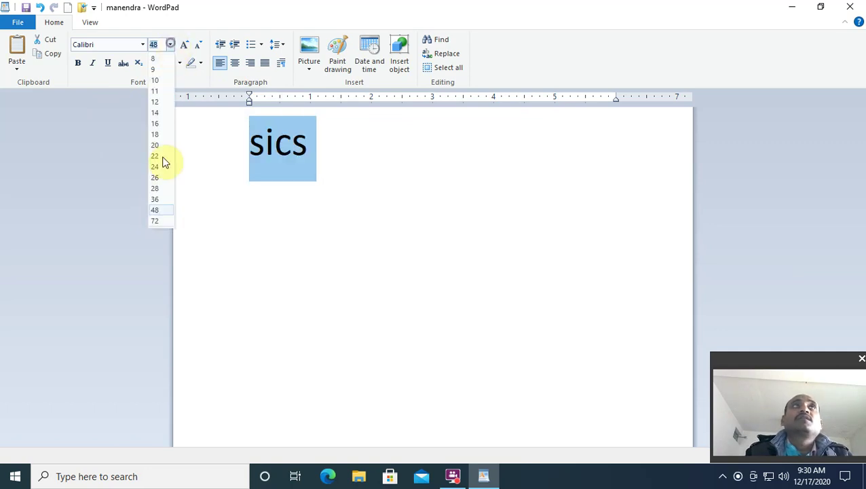
{"action": "left_click", "coordinate": [157, 217]}
{"action": "left_click", "coordinate": [332, 251]}
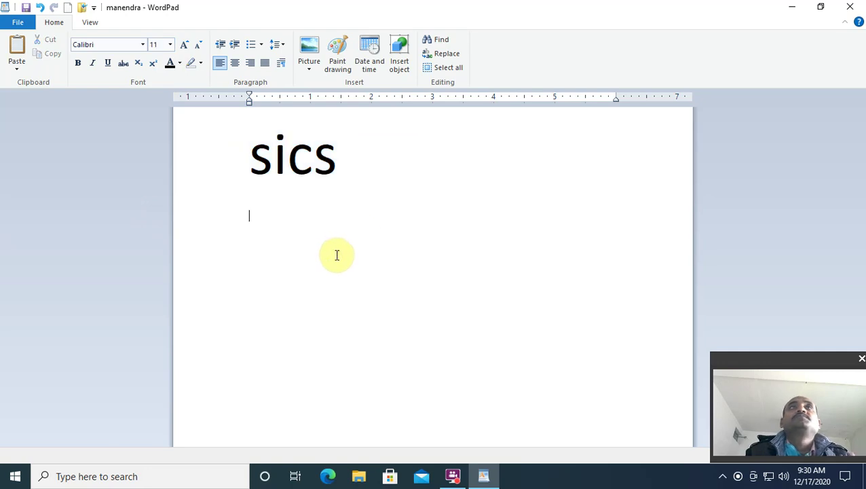
Step: Enter "asdfsdfsdfsfs" on the line below the large word and "f" on the following line
{"action": "type", "text": "asdfsdfsdfsfs"}
{"action": "key", "text": "Return"}
{"action": "type", "text": "f"}
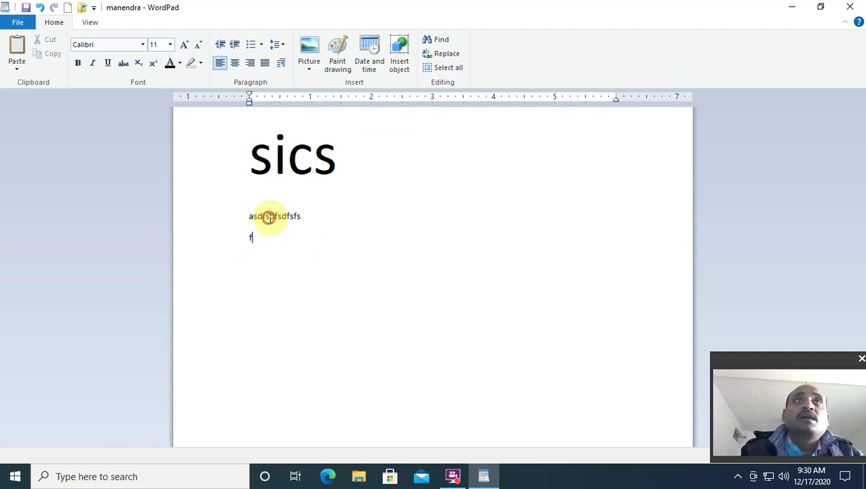
Step: Set the font size of only the second letter "d" in "asdfsdfsdfsfs" to 24
{"action": "left_click_drag", "start_coordinate": [275, 217], "coordinate": [270, 218]}
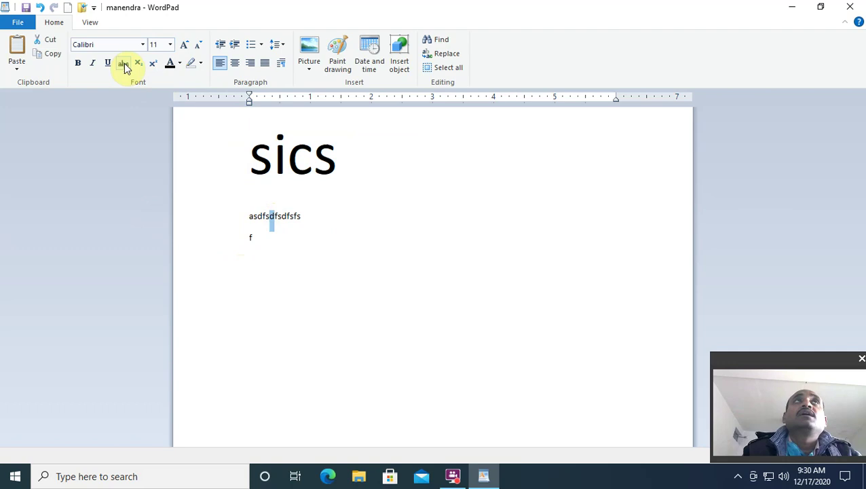
{"action": "left_click", "coordinate": [169, 45]}
{"action": "left_click", "coordinate": [160, 166]}
{"action": "left_click", "coordinate": [354, 294]}
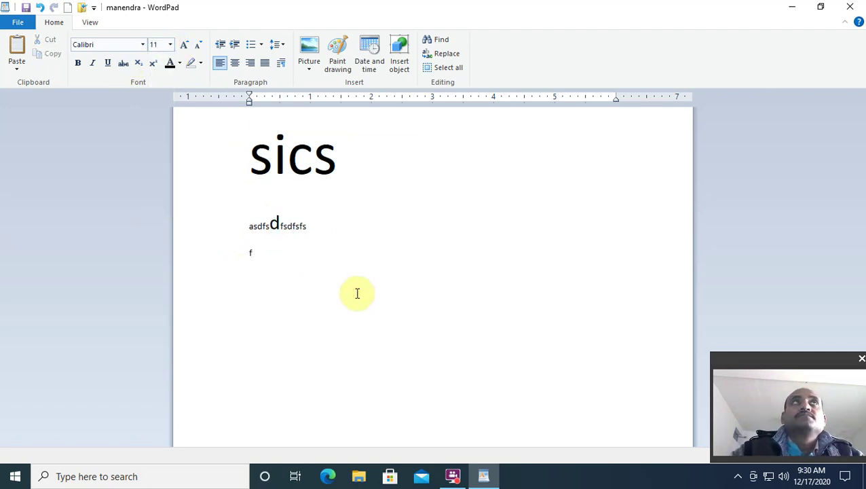